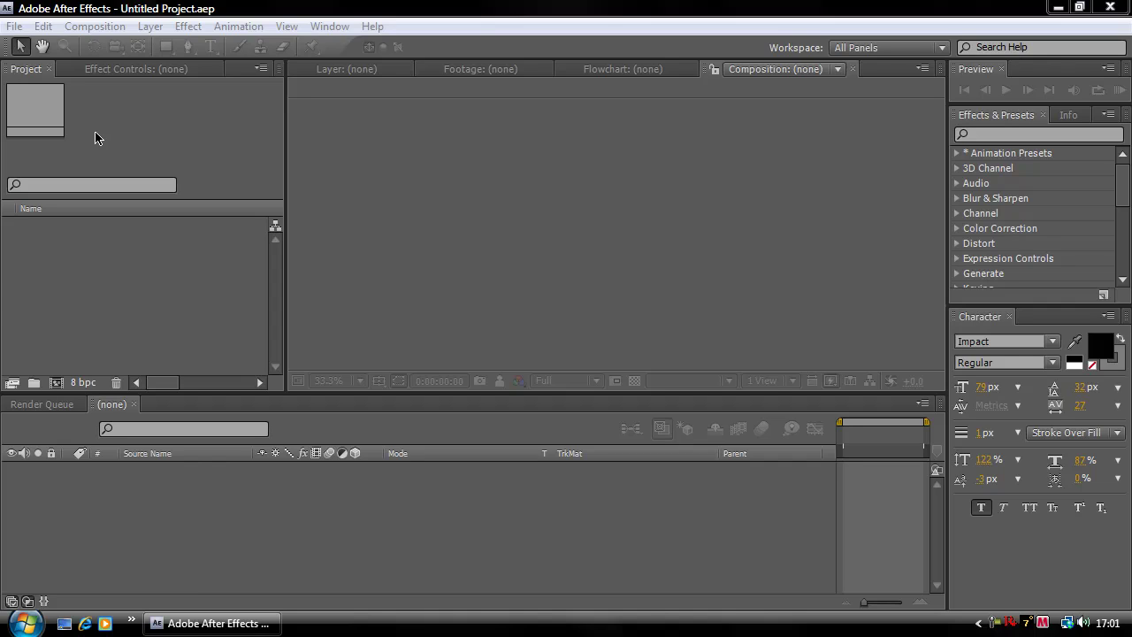
# Open the Composition menu in the empty Untitled Project
pyautogui.click(98, 26)
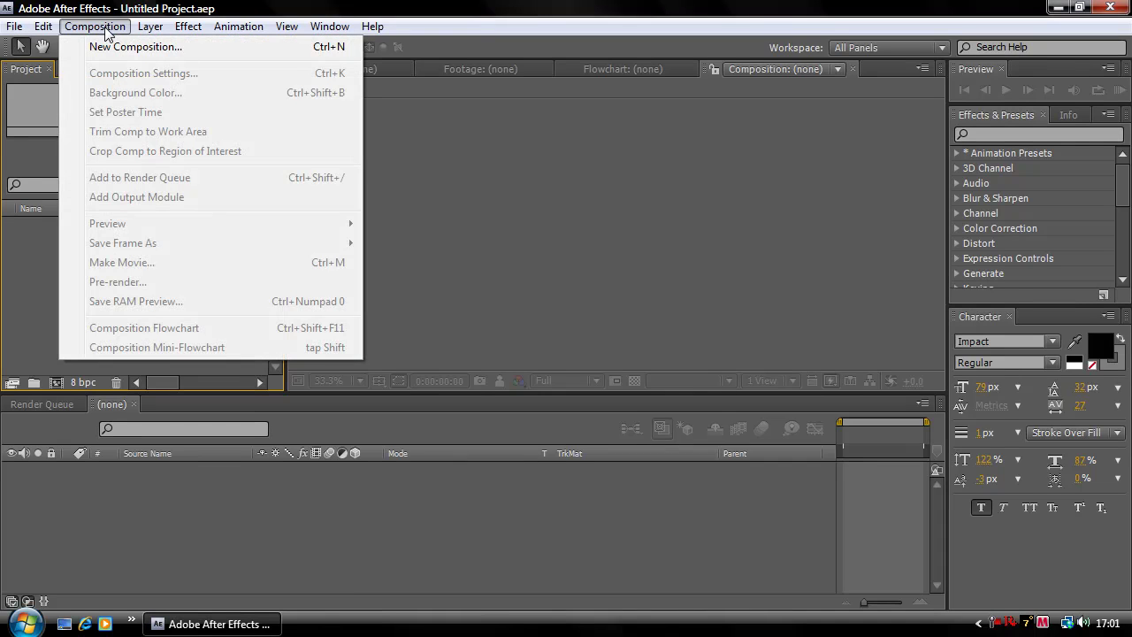
# Create Comp 1 as a 1280×720 HDV/HDTV 720 29.97 composition
pyautogui.click(150, 48)
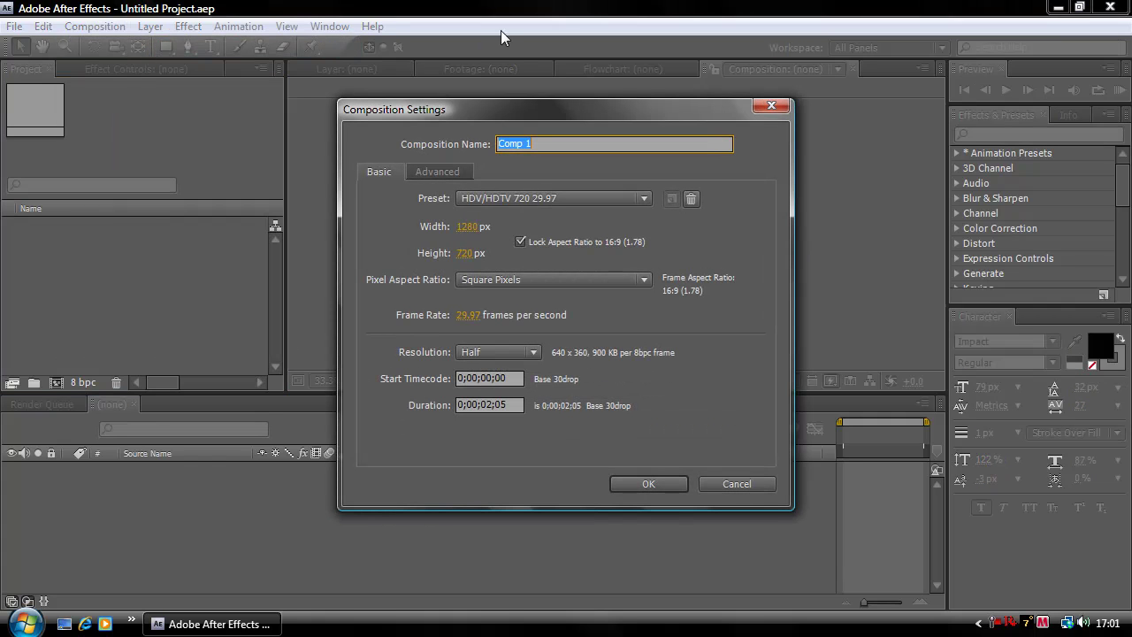
pyautogui.click(487, 194)
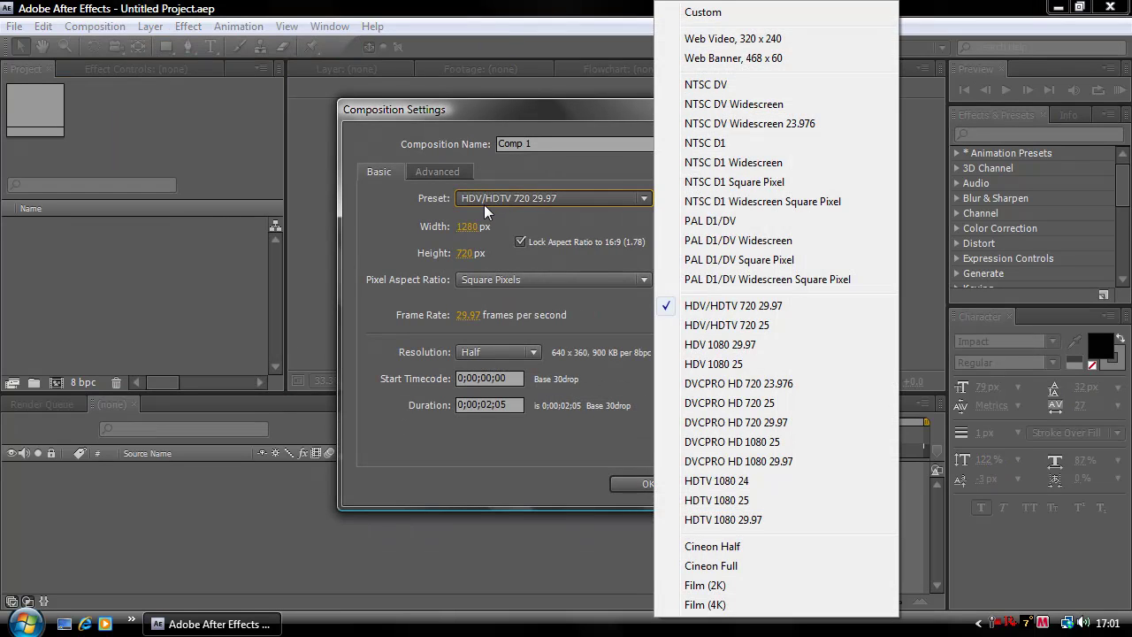
pyautogui.click(731, 307)
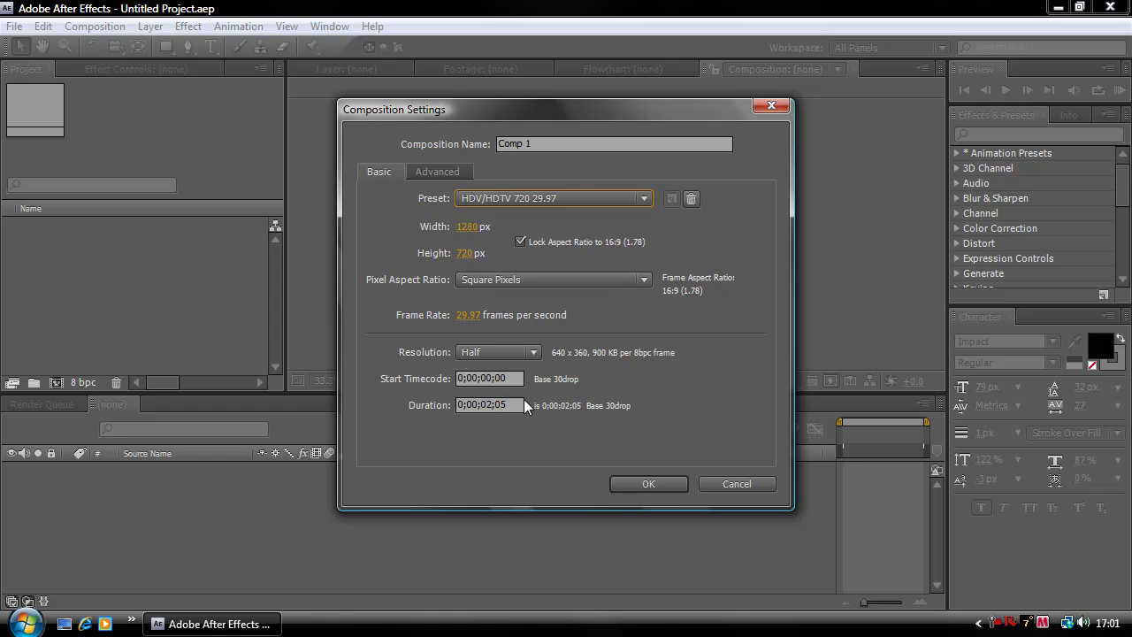
pyautogui.click(644, 486)
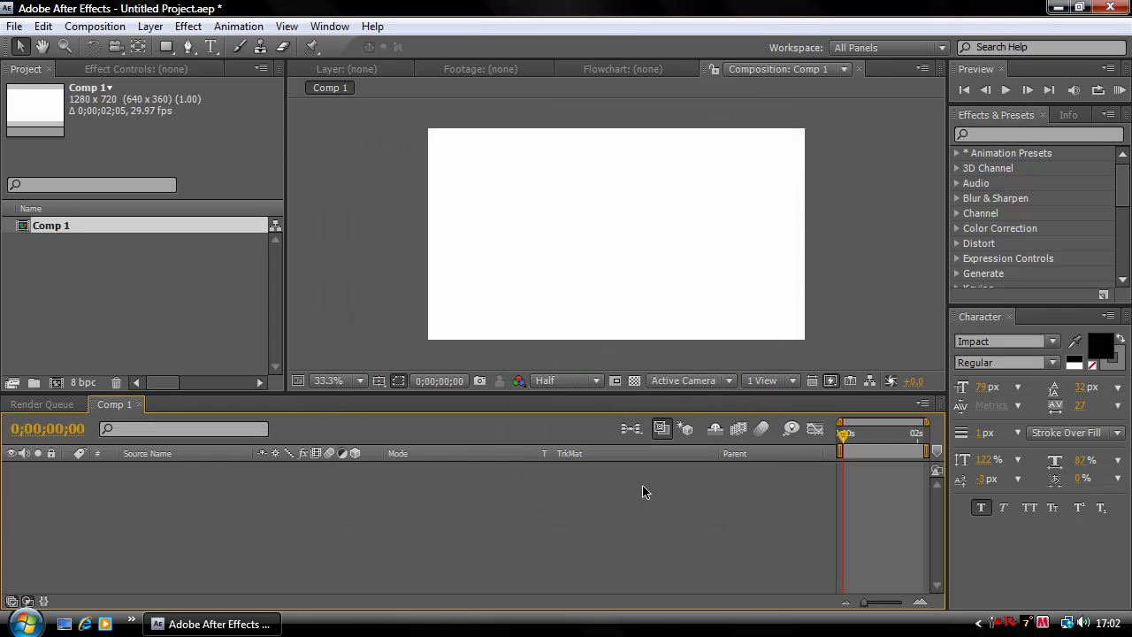
# Import motion track tutorial.wmv and drag it into the Comp 1 viewer as layer 1
pyautogui.click(120, 34)
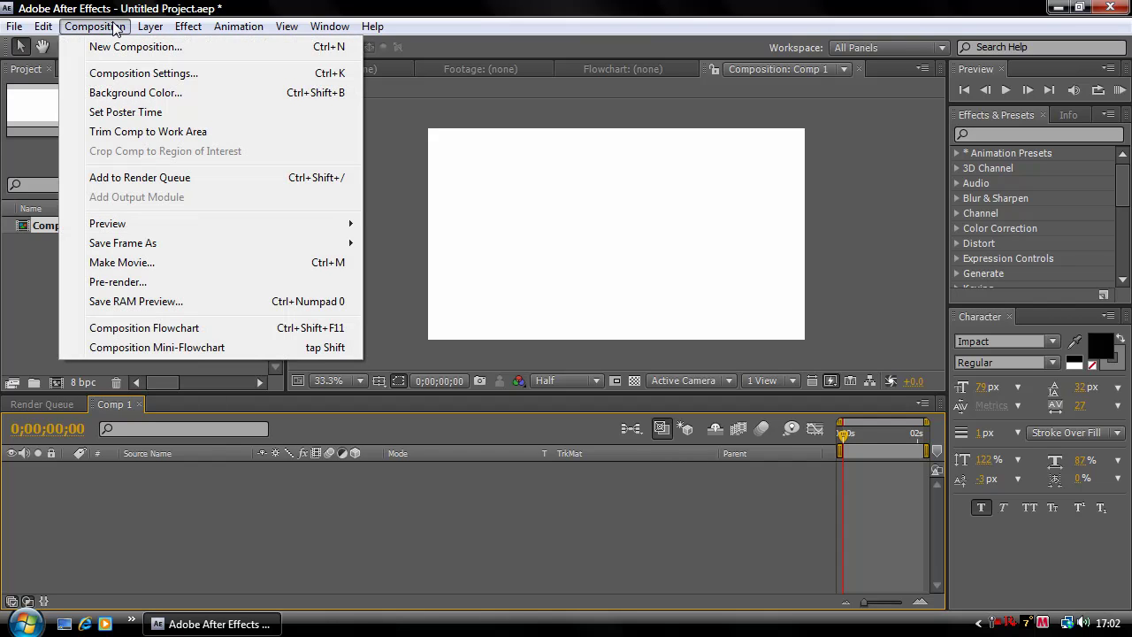
pyautogui.moveTo(16, 27)
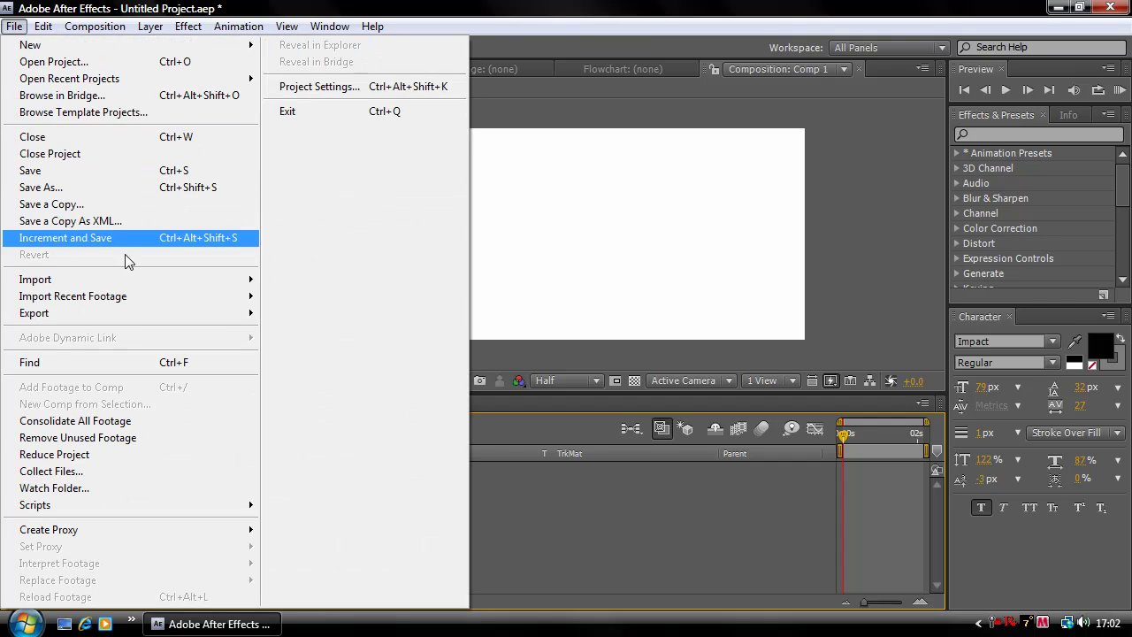
pyautogui.moveTo(252, 280)
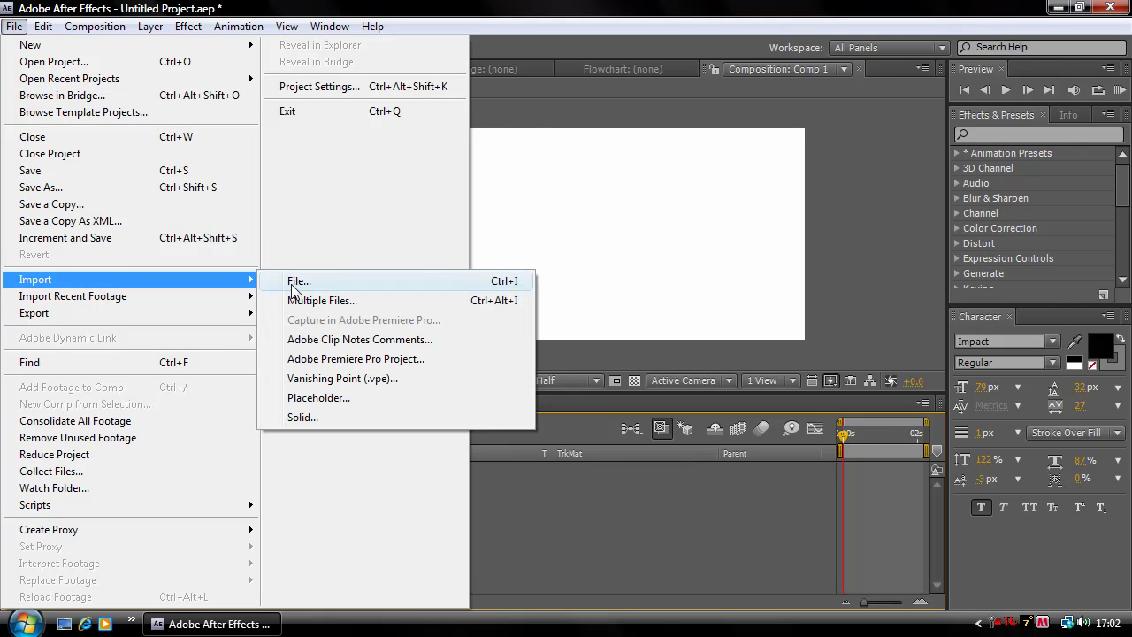
pyautogui.click(295, 283)
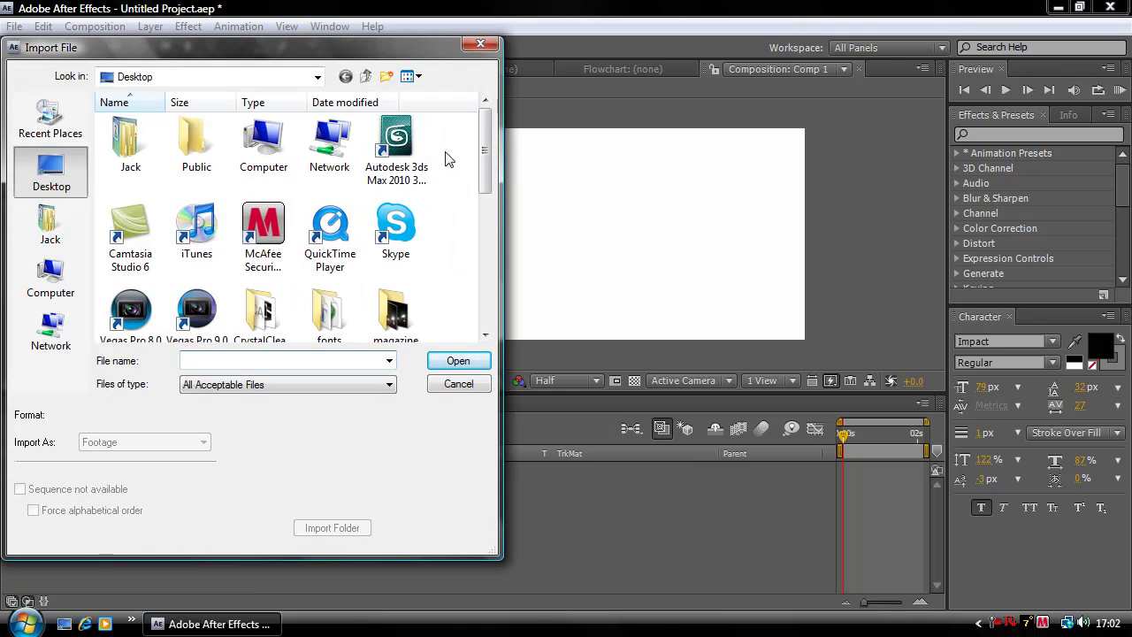
pyautogui.moveTo(485, 151); pyautogui.dragTo(485, 259)
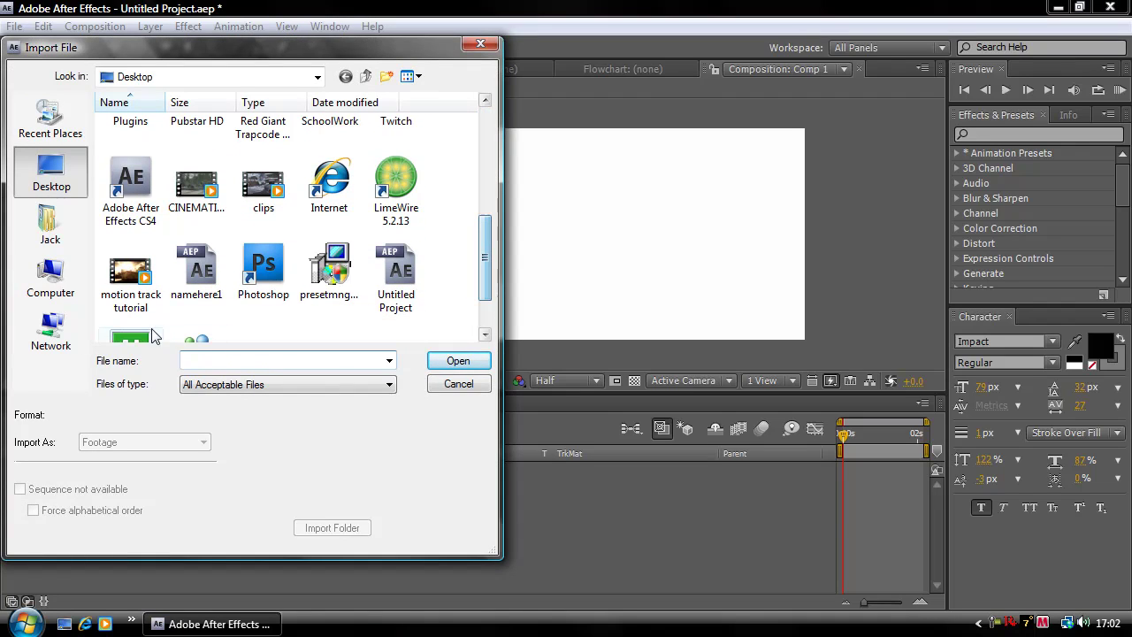
pyautogui.click(131, 279)
pyautogui.click(456, 361)
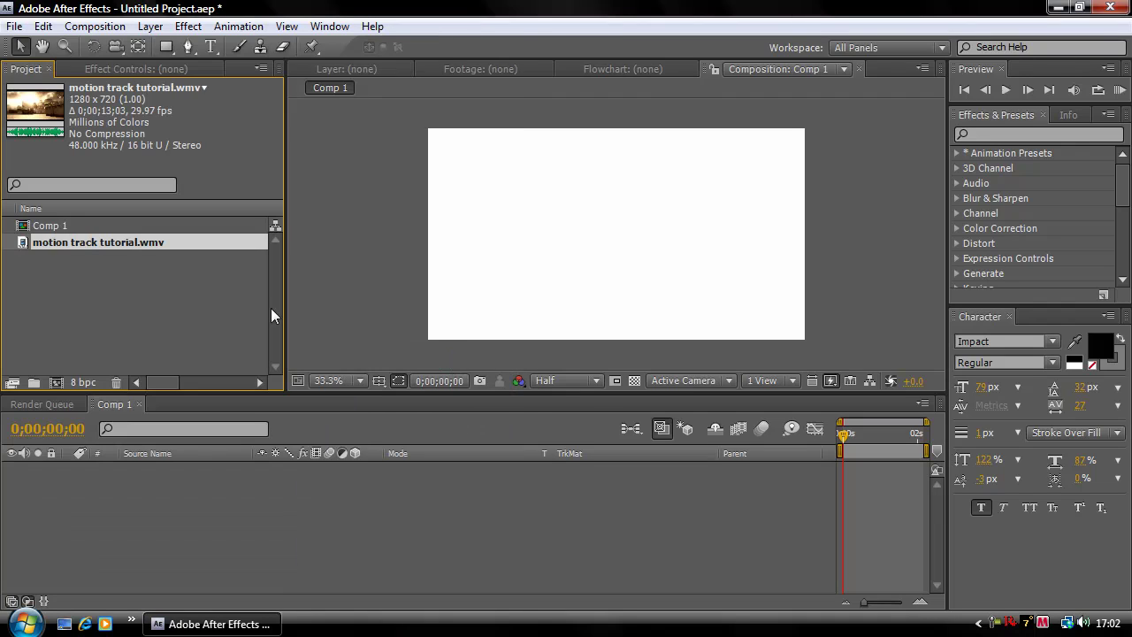
pyautogui.moveTo(167, 246); pyautogui.dragTo(618, 246)
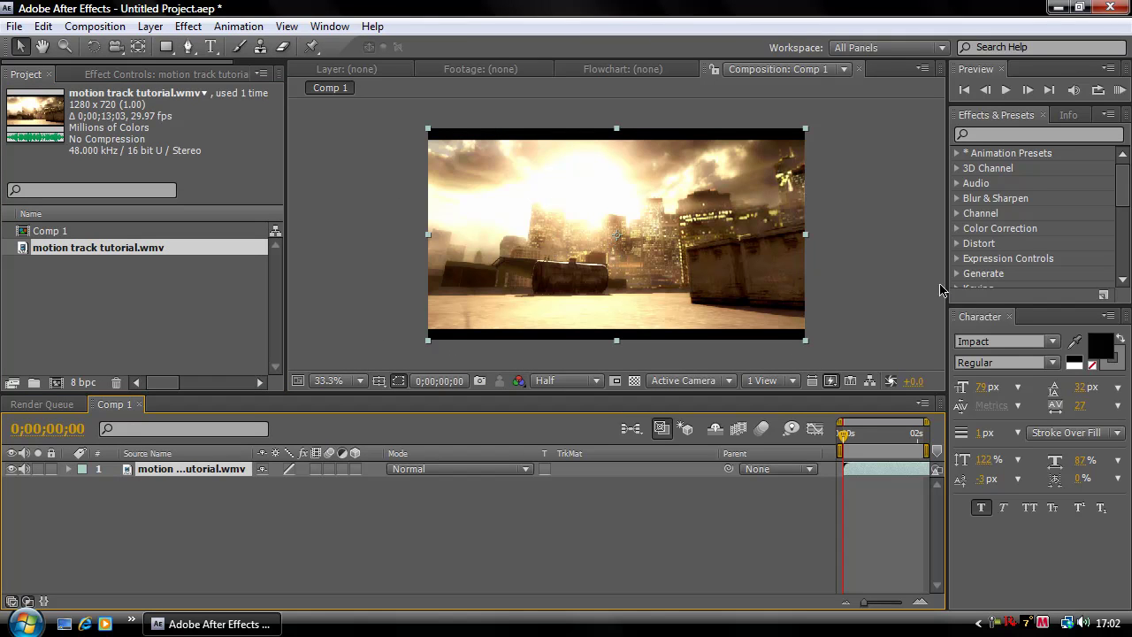
# Add a 'CCA' text layer and move it onto the right-hand crate
pyautogui.click(832, 294)
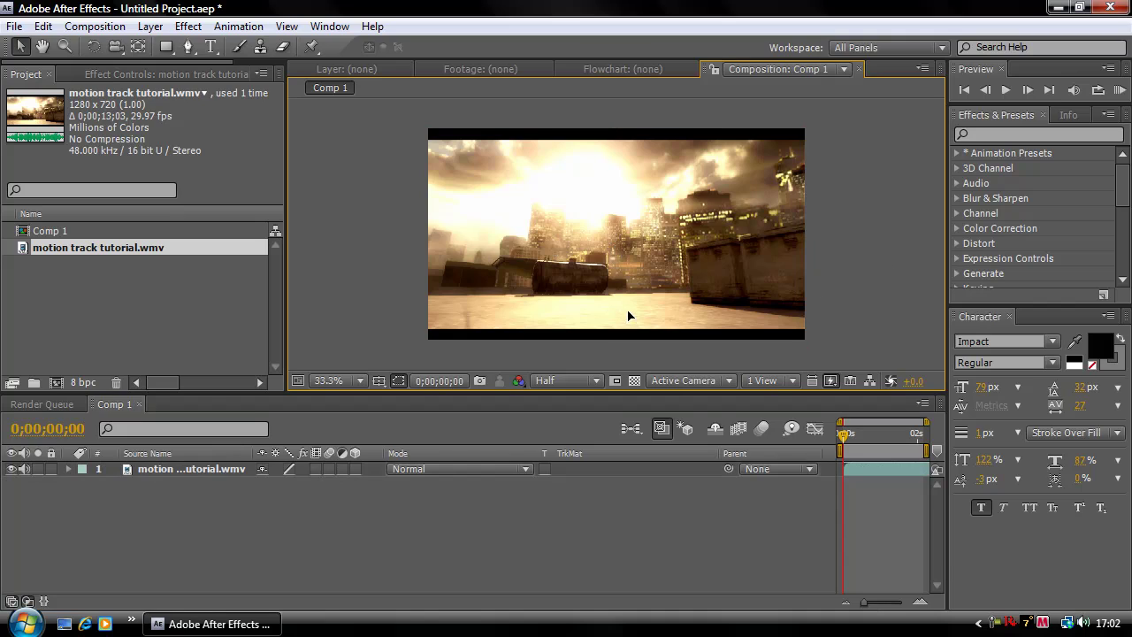
pyautogui.click(630, 315)
pyautogui.click(858, 298)
pyautogui.click(209, 49)
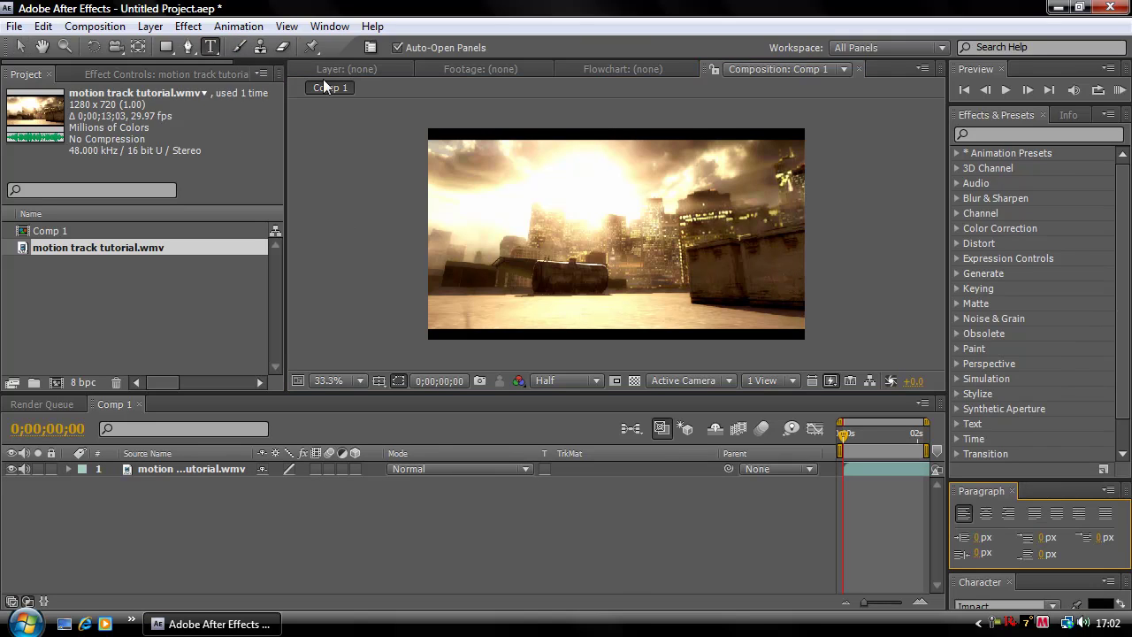
pyautogui.click(575, 257)
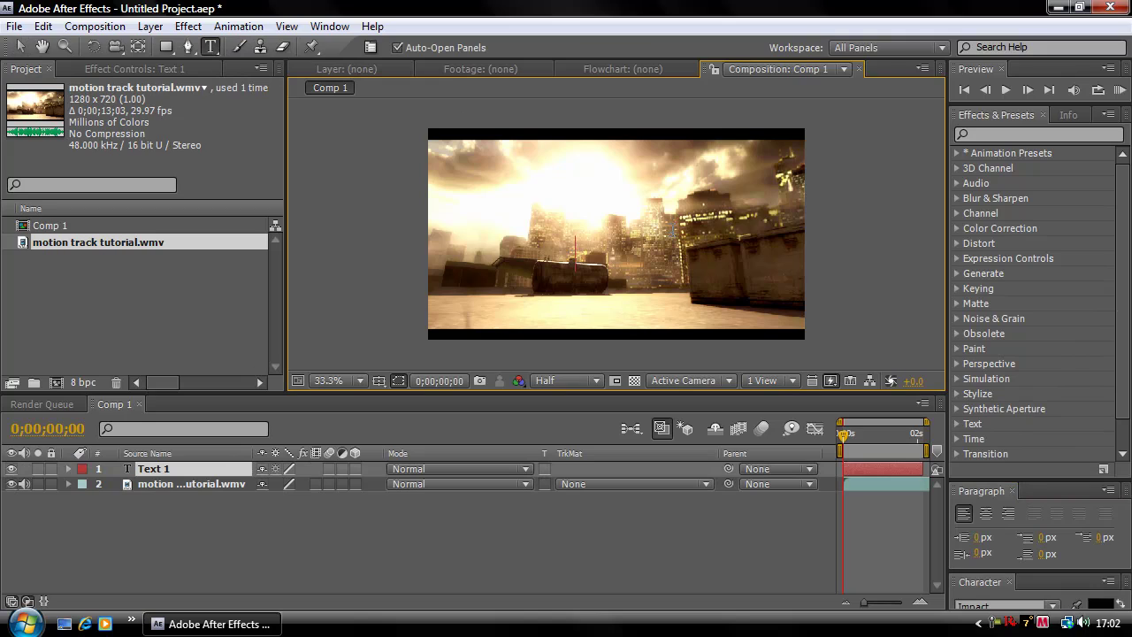
pyautogui.write('CCA')
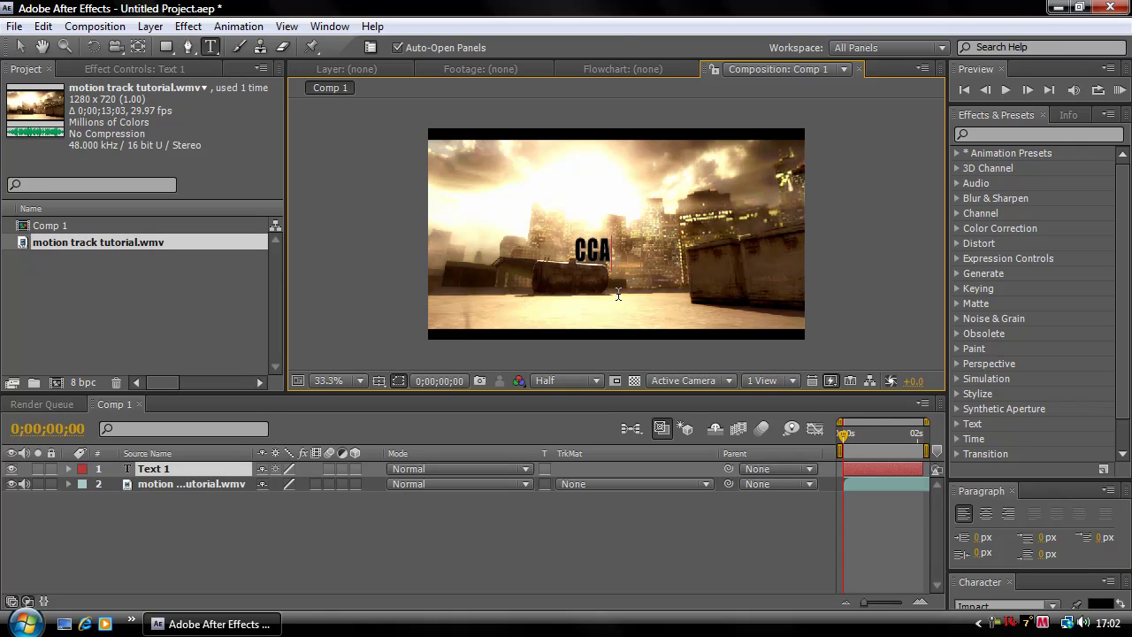
pyautogui.moveTo(646, 303); pyautogui.dragTo(832, 328)
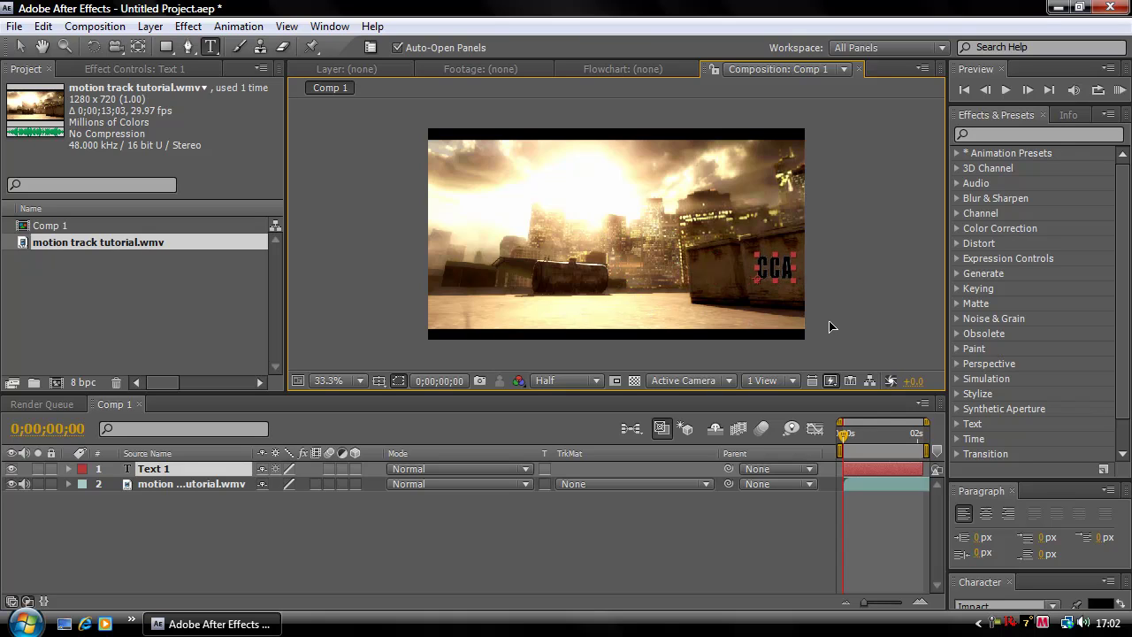
pyautogui.press('KP_Enter')
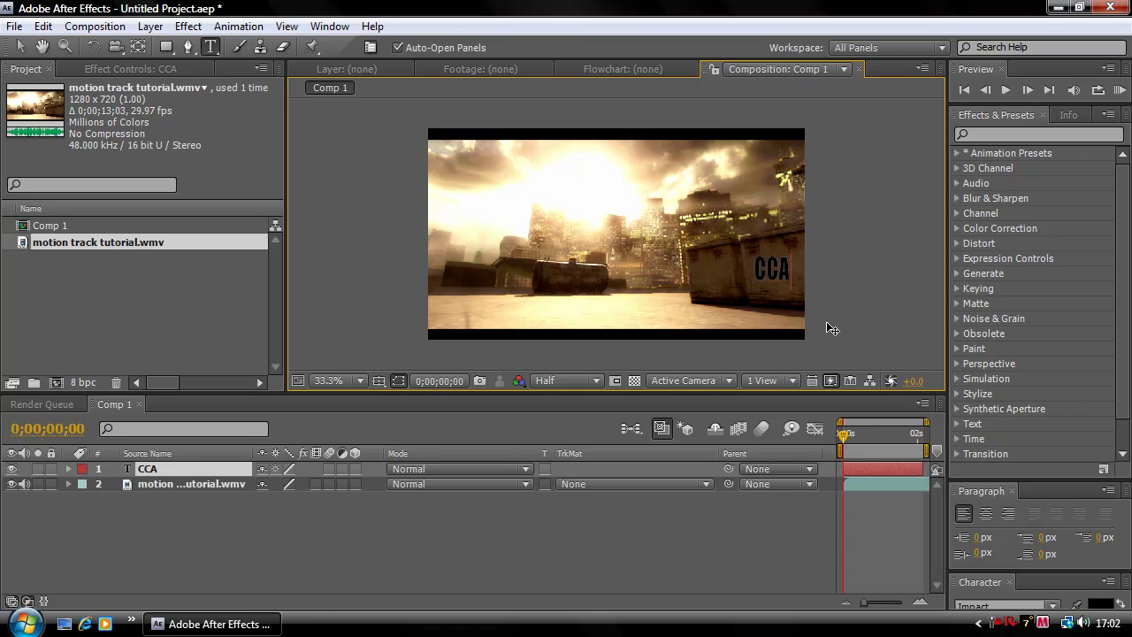
# Reduce the CCA font size from 79 to 71 px and nudge it into place
pyautogui.click(1013, 492)
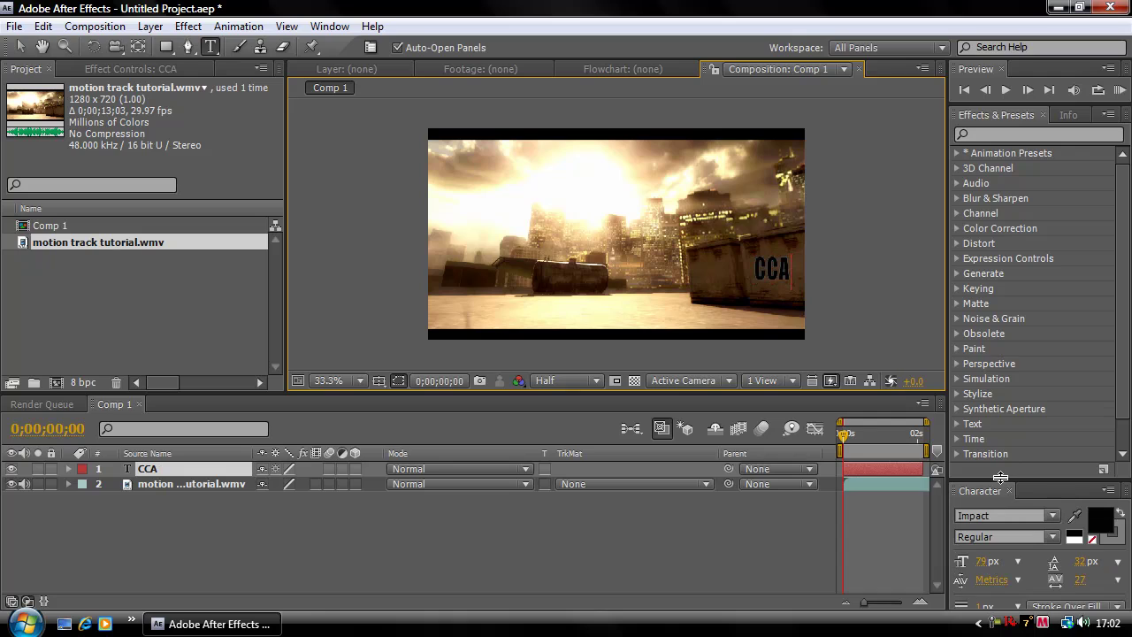
pyautogui.click(1007, 484)
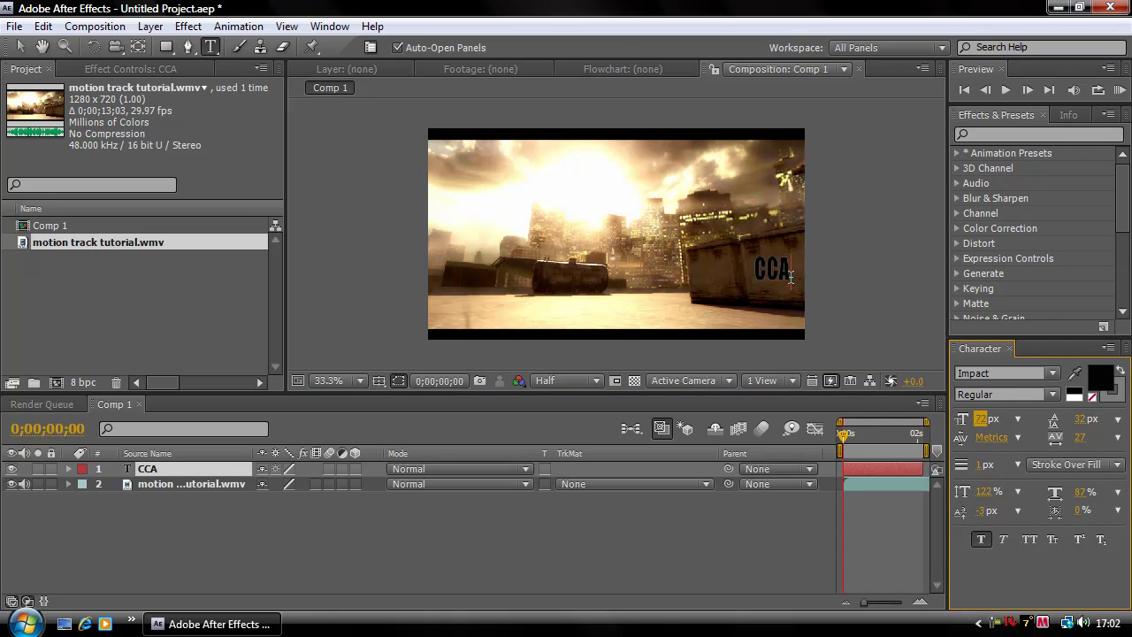
pyautogui.moveTo(791, 276); pyautogui.dragTo(707, 272)
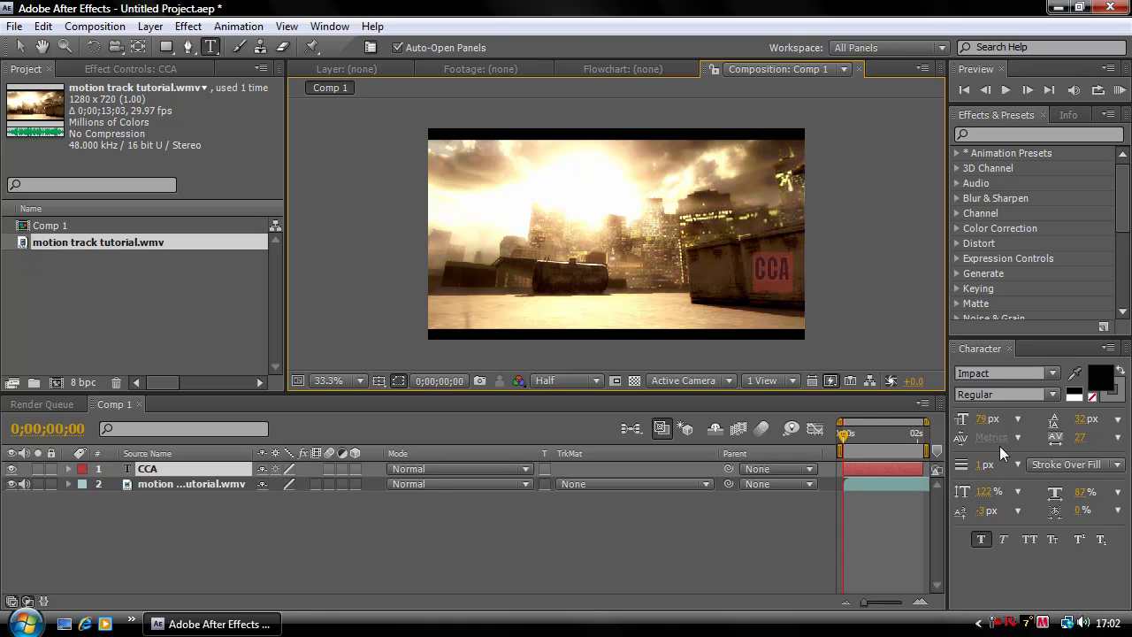
pyautogui.moveTo(979, 407); pyautogui.dragTo(973, 412)
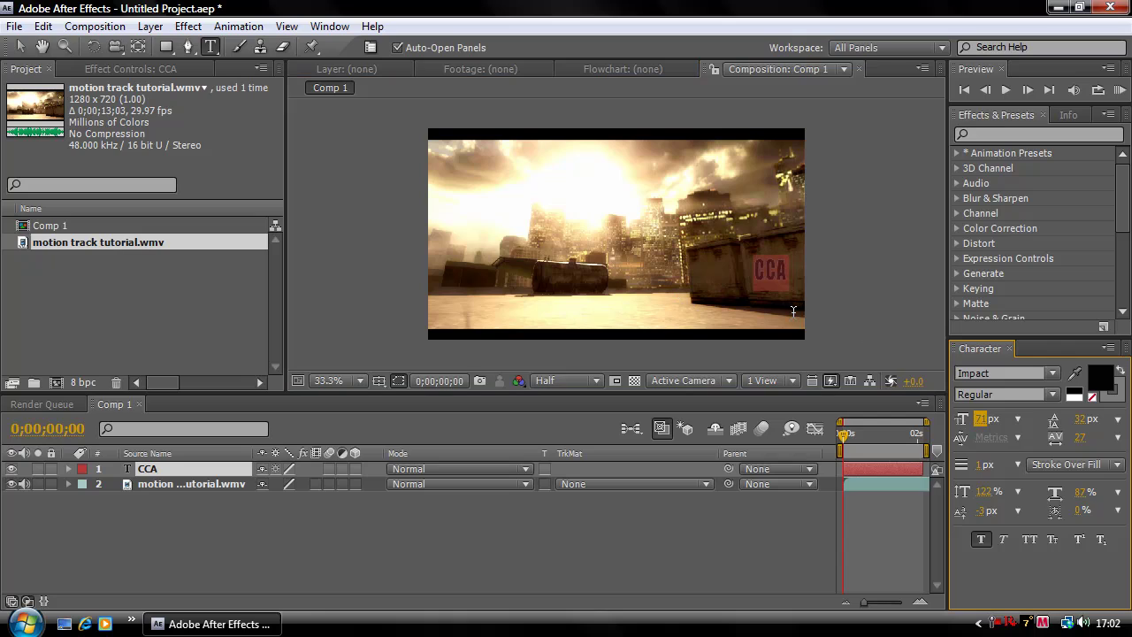
pyautogui.moveTo(799, 330); pyautogui.dragTo(805, 328)
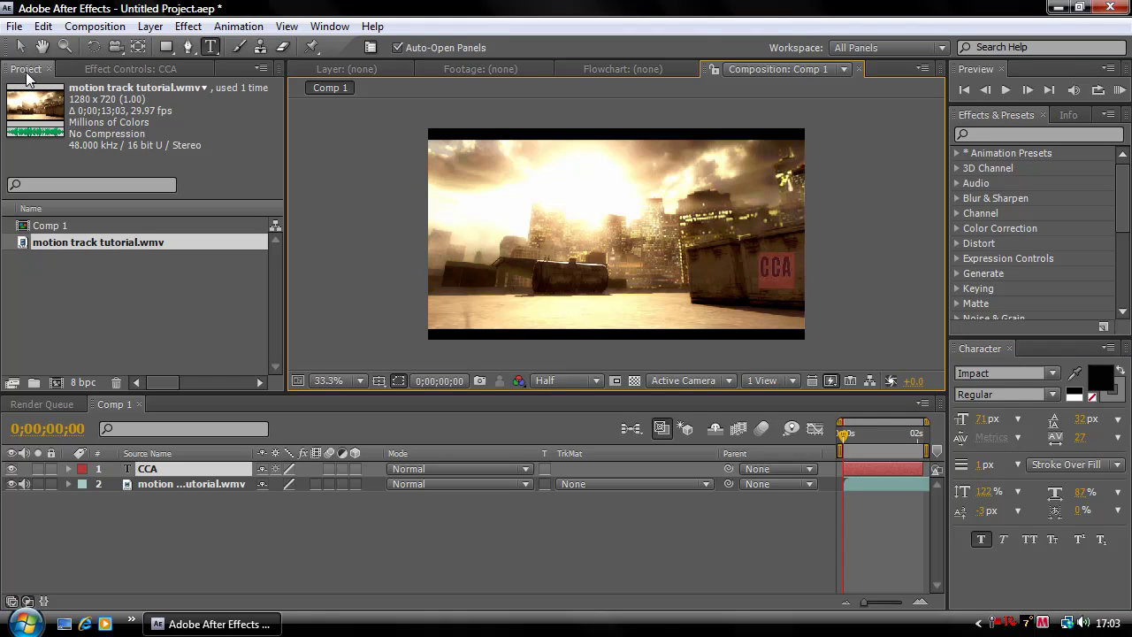
# Rotate the CCA text layer to -6 degrees
pyautogui.click(20, 47)
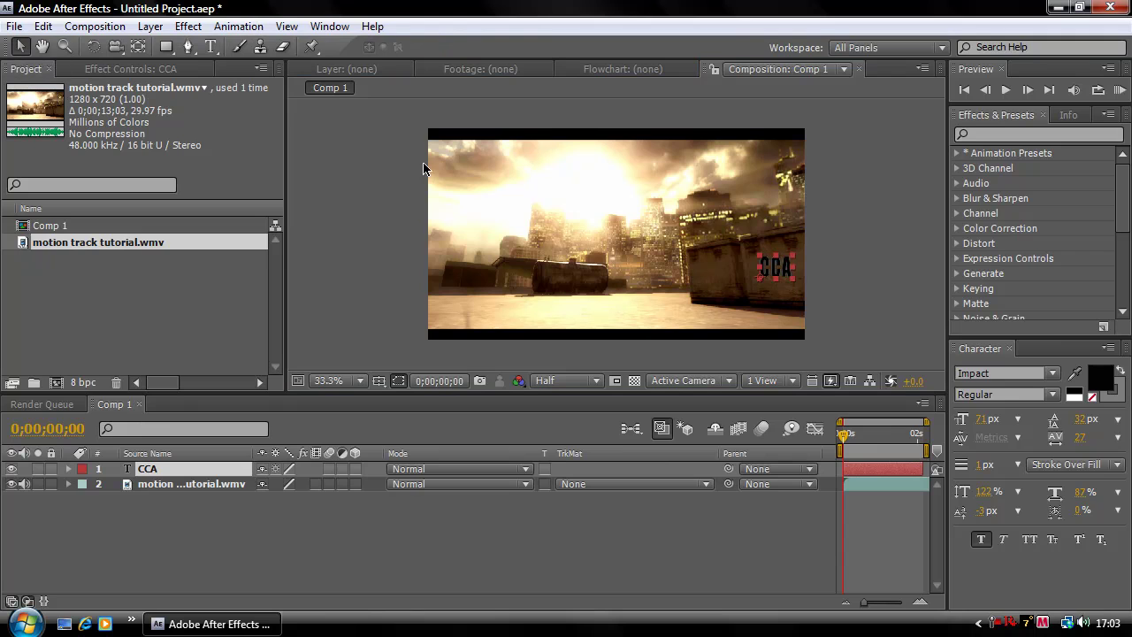
pyautogui.rightClick(774, 269)
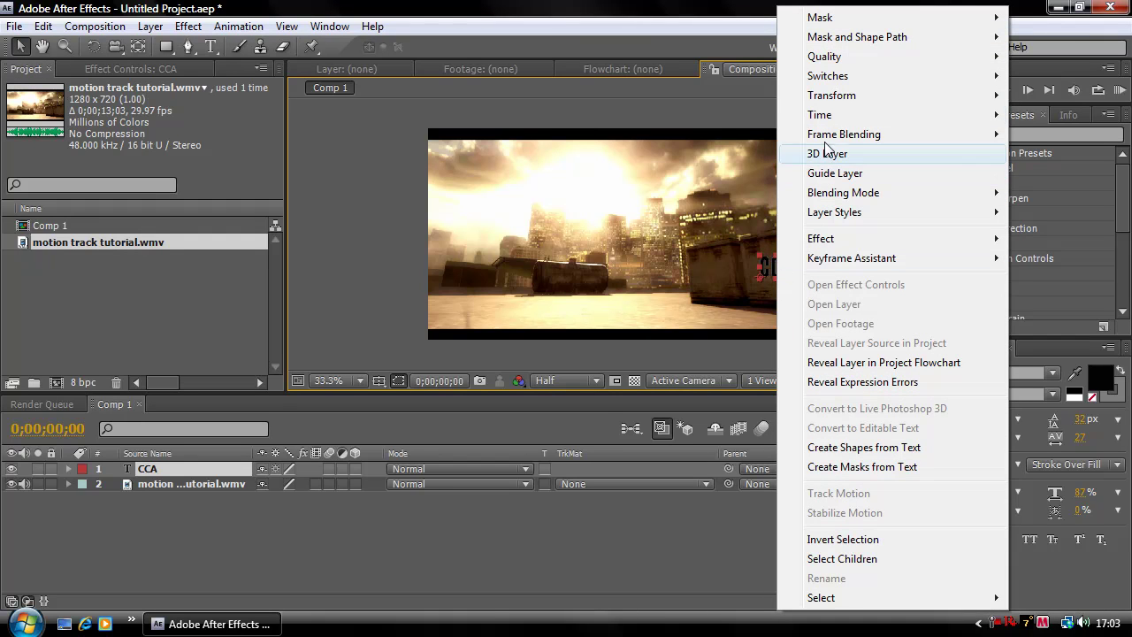
pyautogui.moveTo(840, 103)
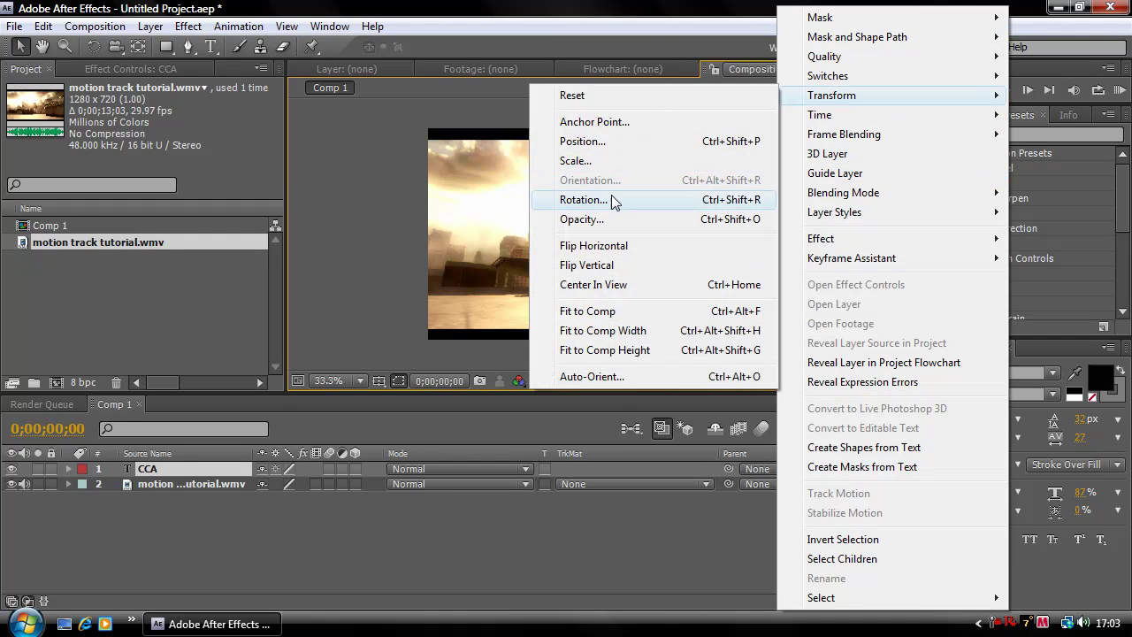
pyautogui.click(616, 201)
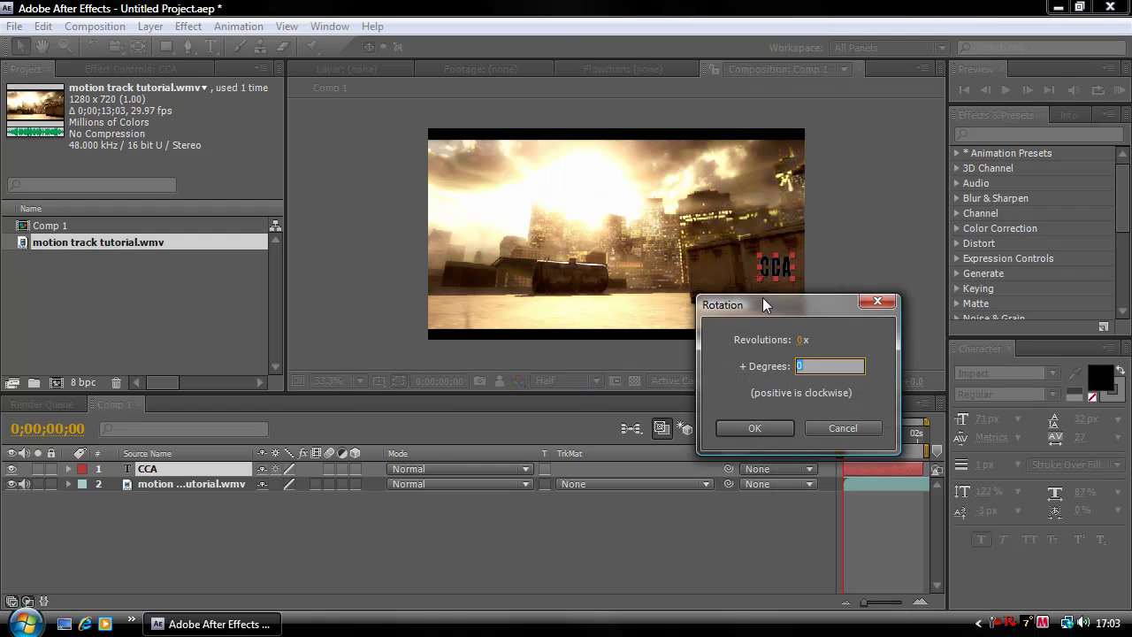
pyautogui.press('BackSpace')
pyautogui.write('-6')
pyautogui.press('Return')
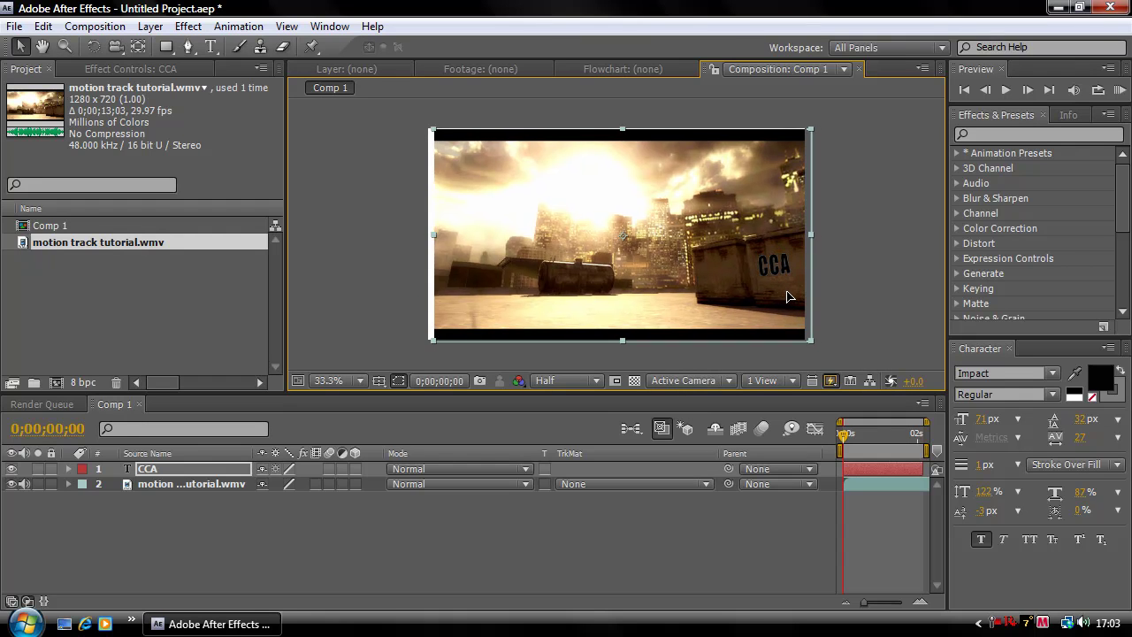
# Fit the game clip layer to the composition frame
pyautogui.rightClick(681, 266)
pyautogui.moveTo(734, 94)
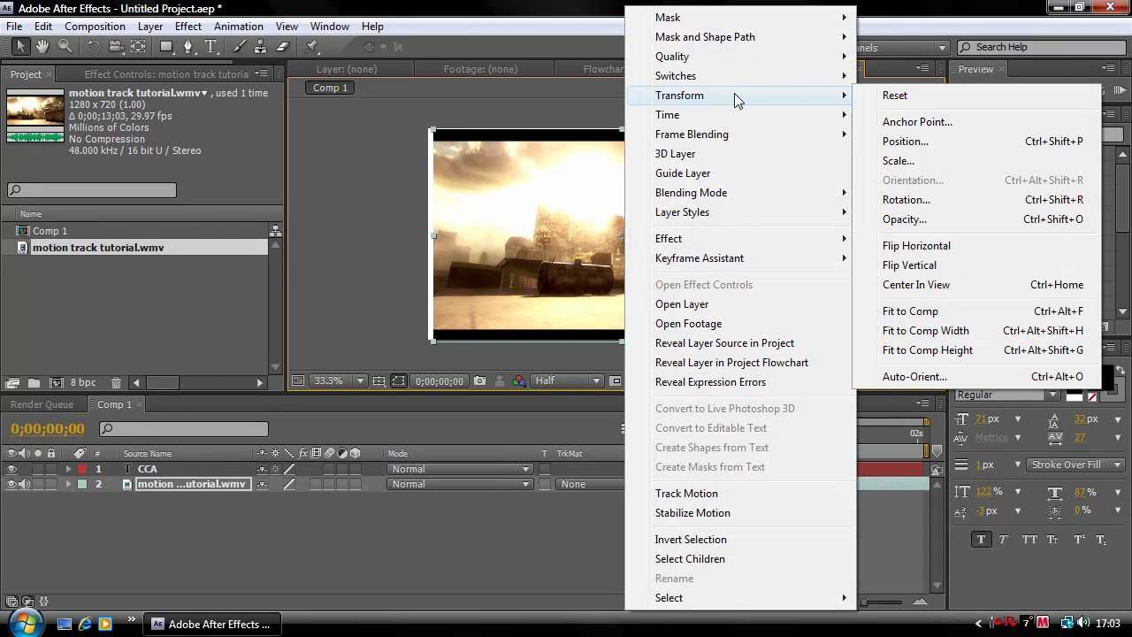
pyautogui.click(930, 317)
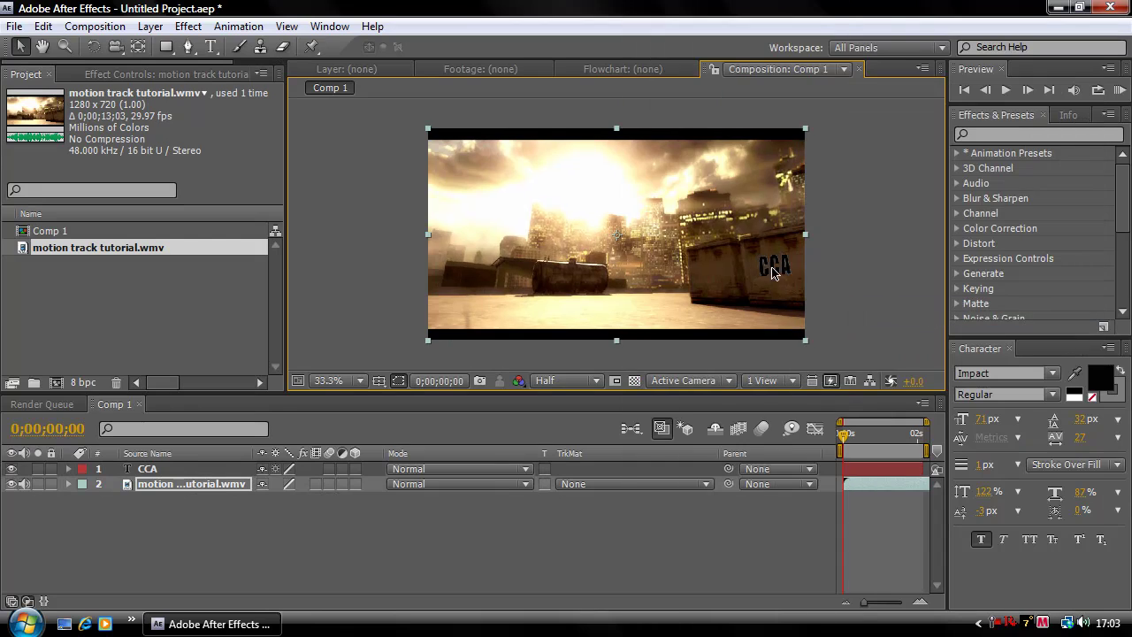
# With the CCA layer selected, add a Null 1 layer via Layer > New > Null Object
pyautogui.click(170, 469)
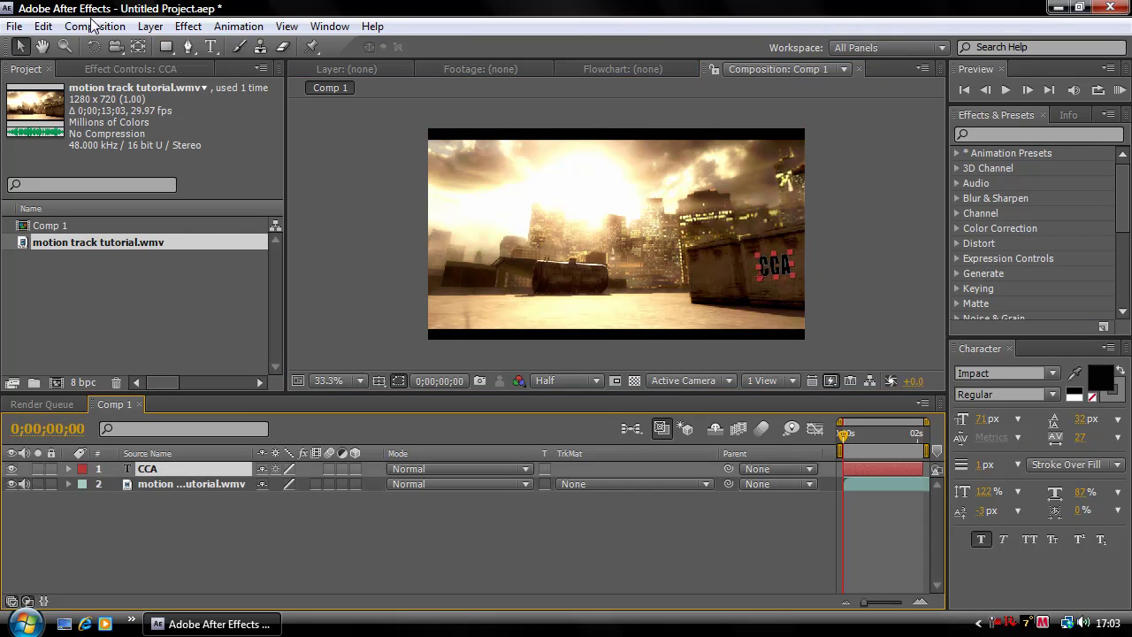
pyautogui.click(150, 25)
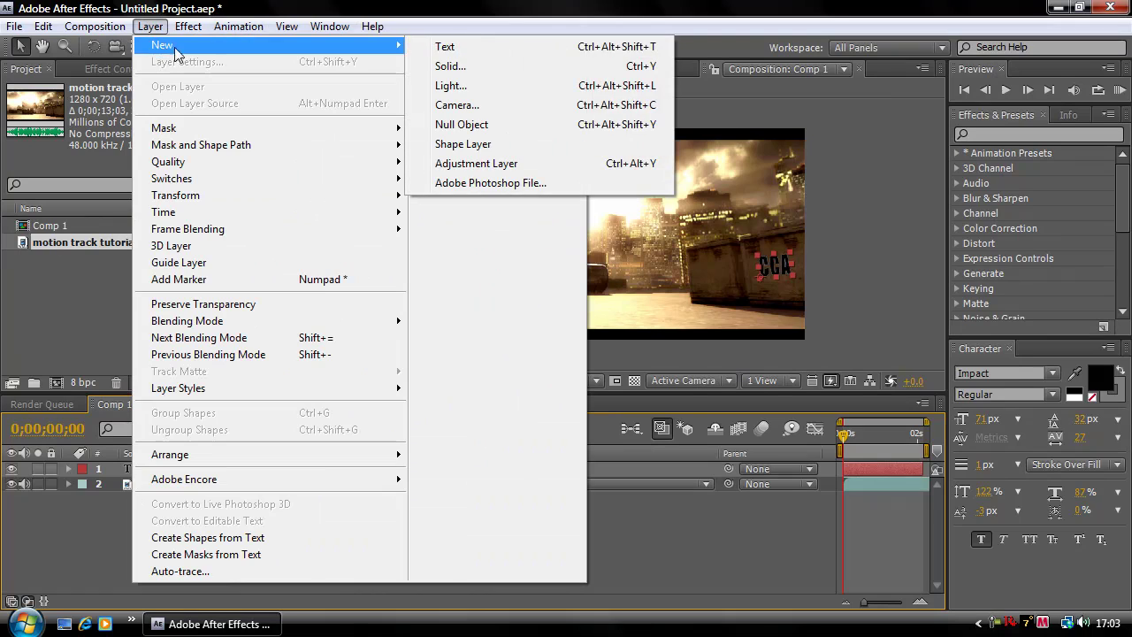
pyautogui.moveTo(389, 49)
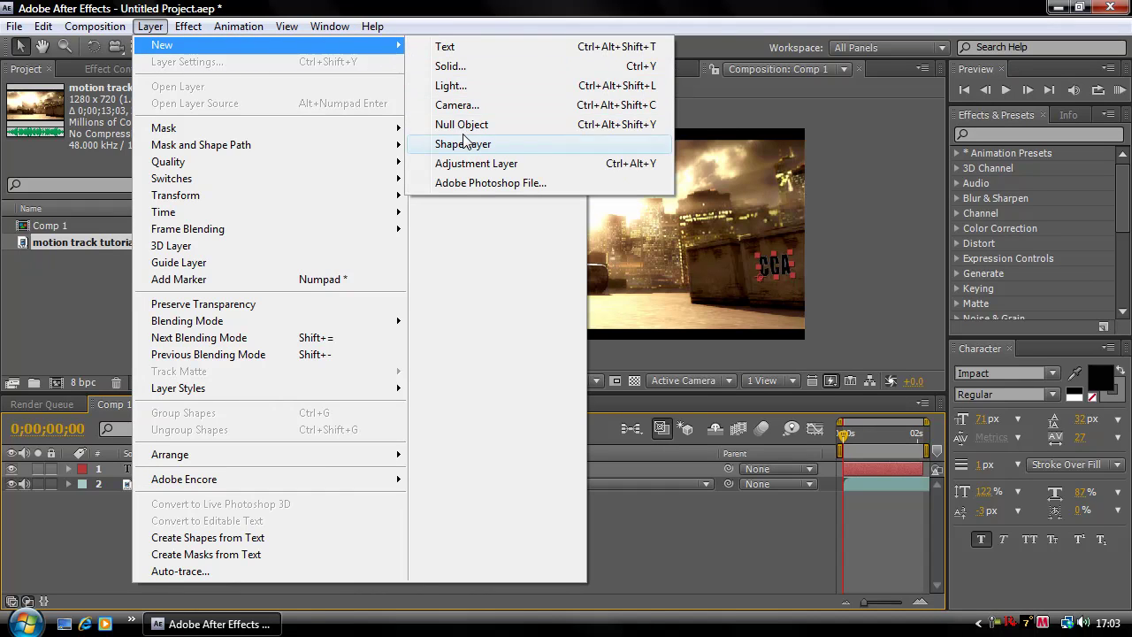
pyautogui.click(453, 124)
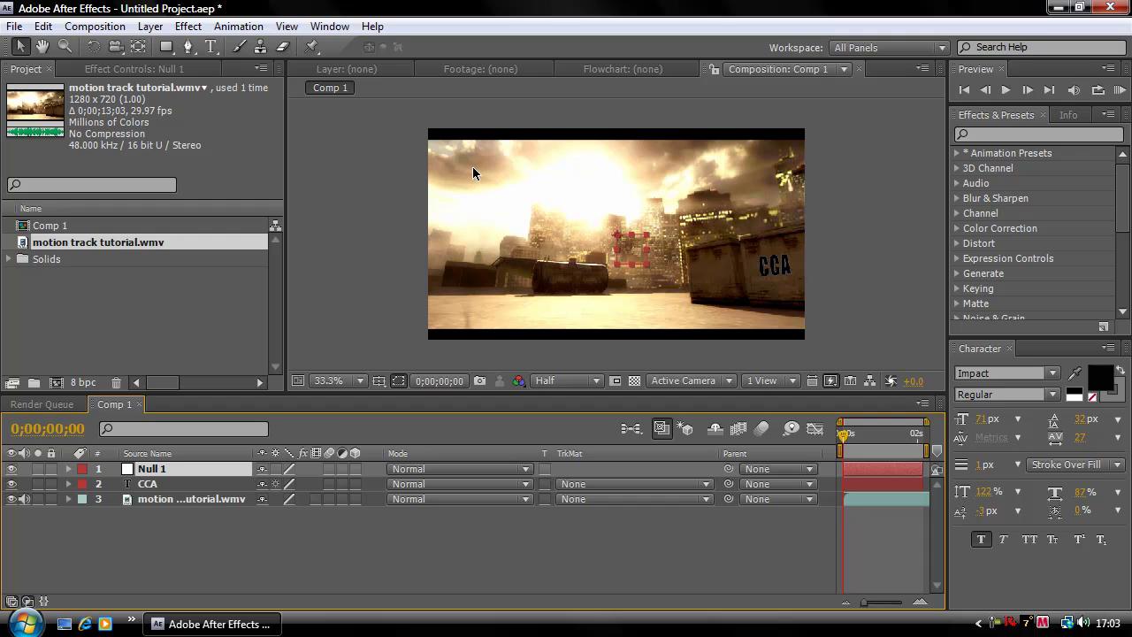
# Switch the workspace to Motion Tracking
pyautogui.click(884, 44)
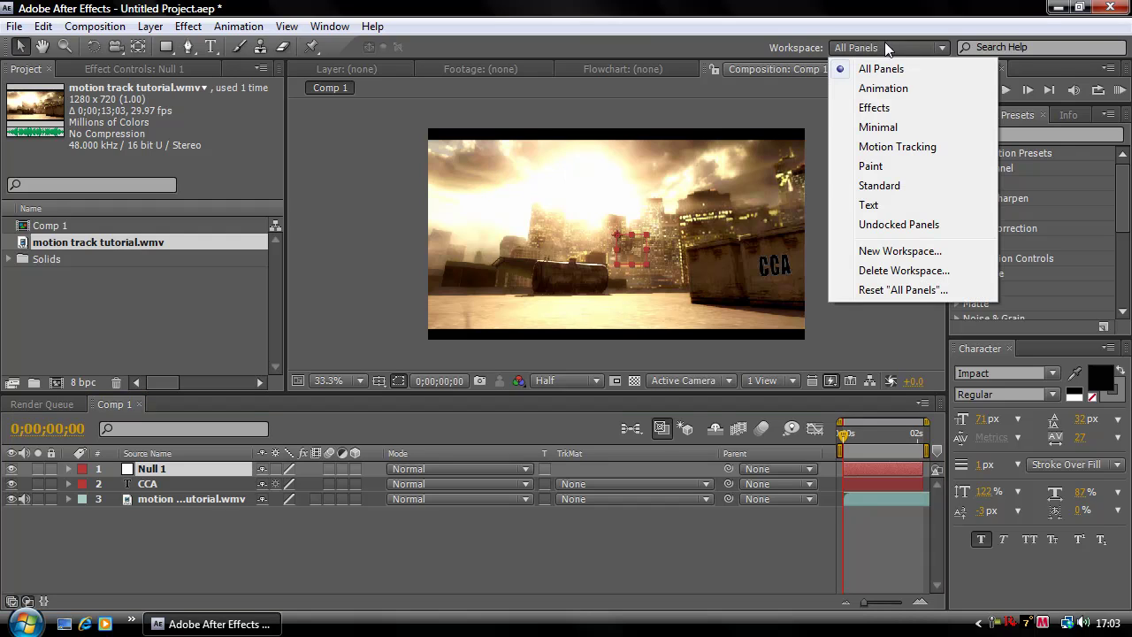
pyautogui.click(887, 147)
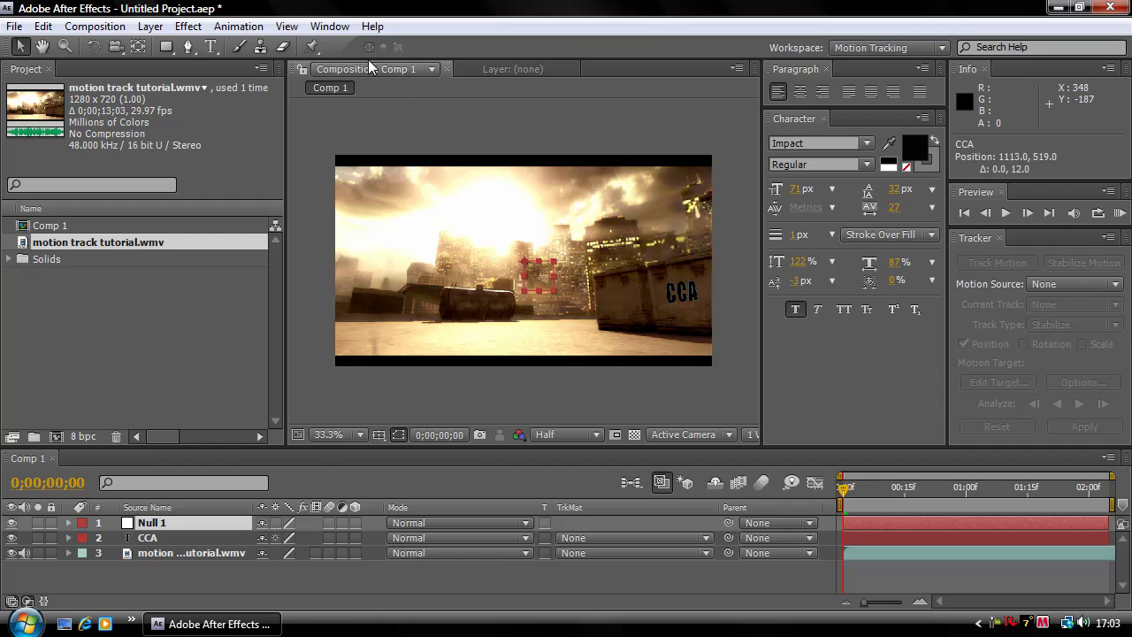
pyautogui.click(330, 27)
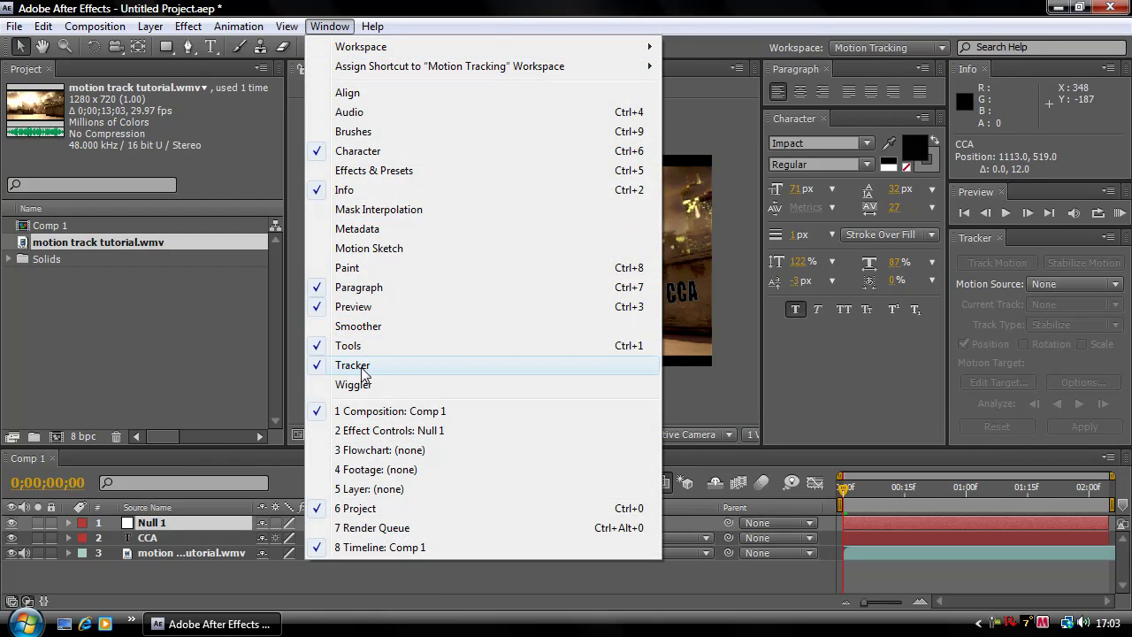
pyautogui.click(793, 361)
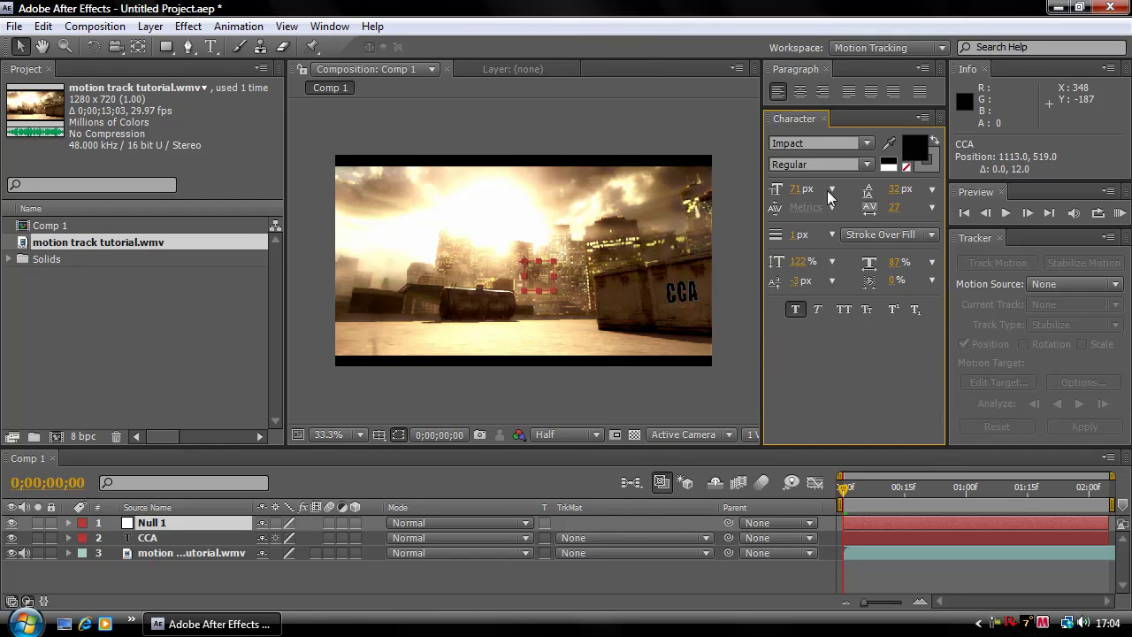
# Close the Paragraph and Character panels, bringing the Tracker controls into focus
pyautogui.click(827, 69)
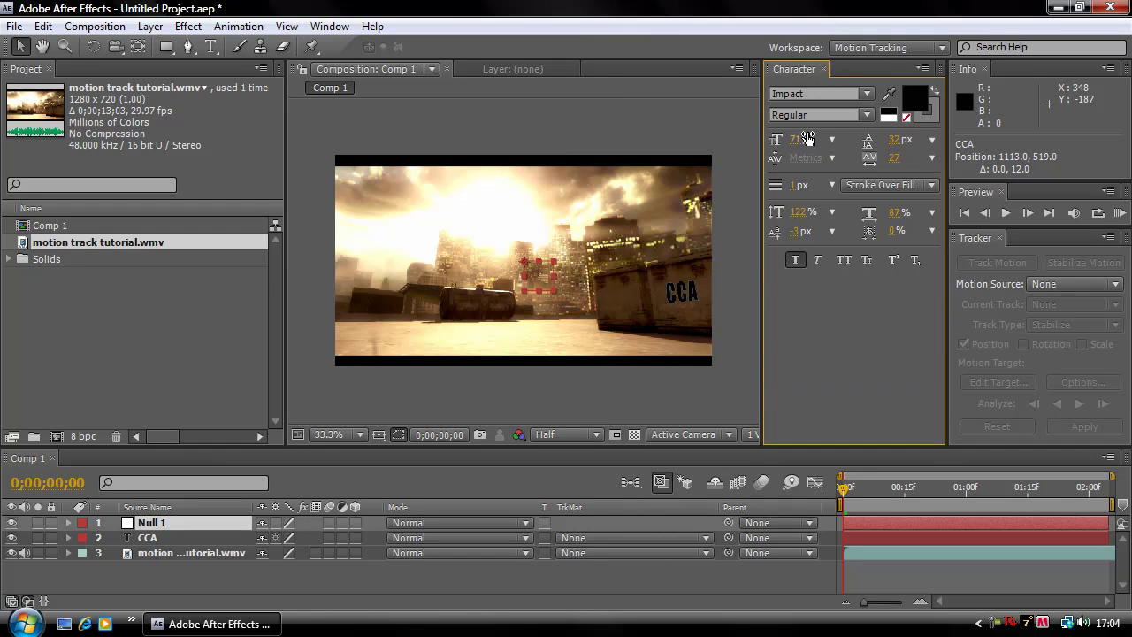
pyautogui.click(823, 69)
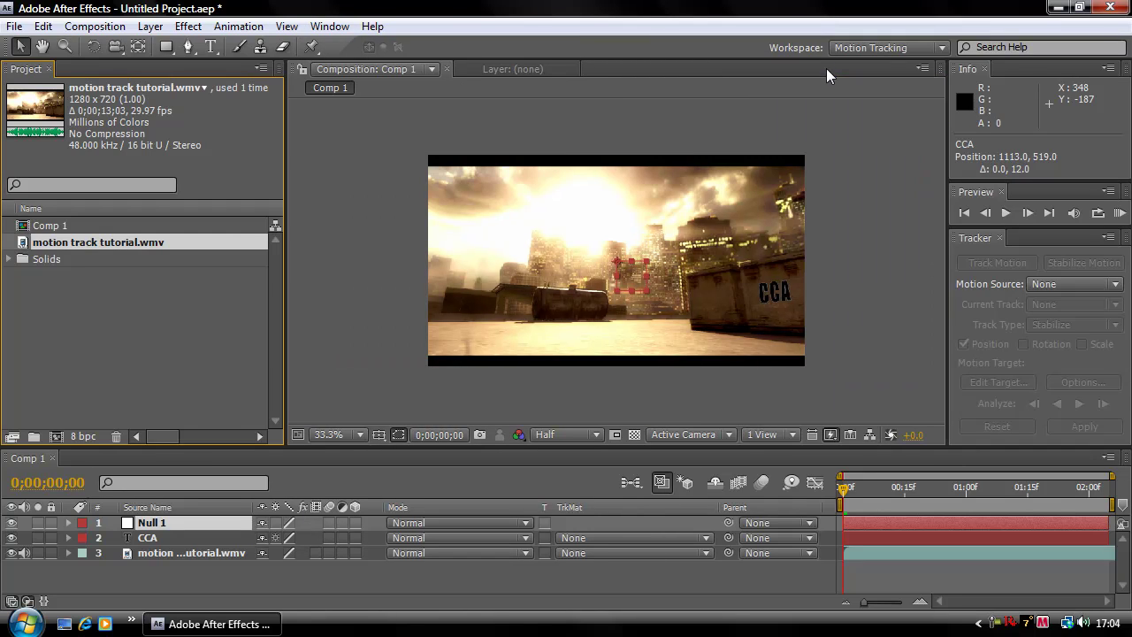
pyautogui.click(976, 247)
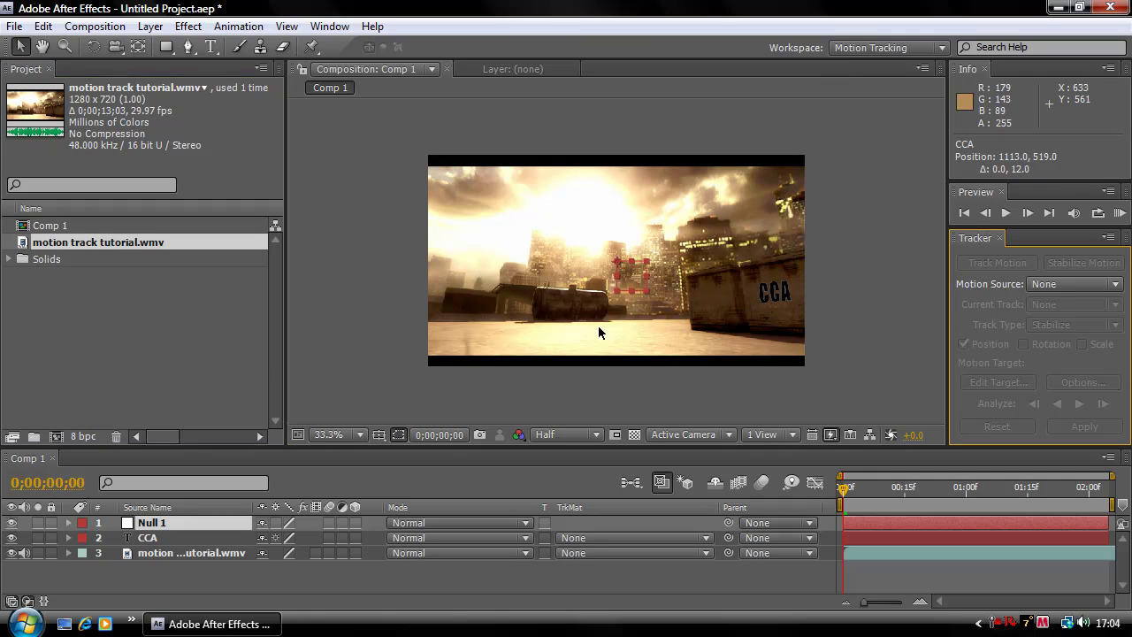
# Start Track Motion on the game clip and fit Track Point 1's boxes over the right crate
pyautogui.click(180, 554)
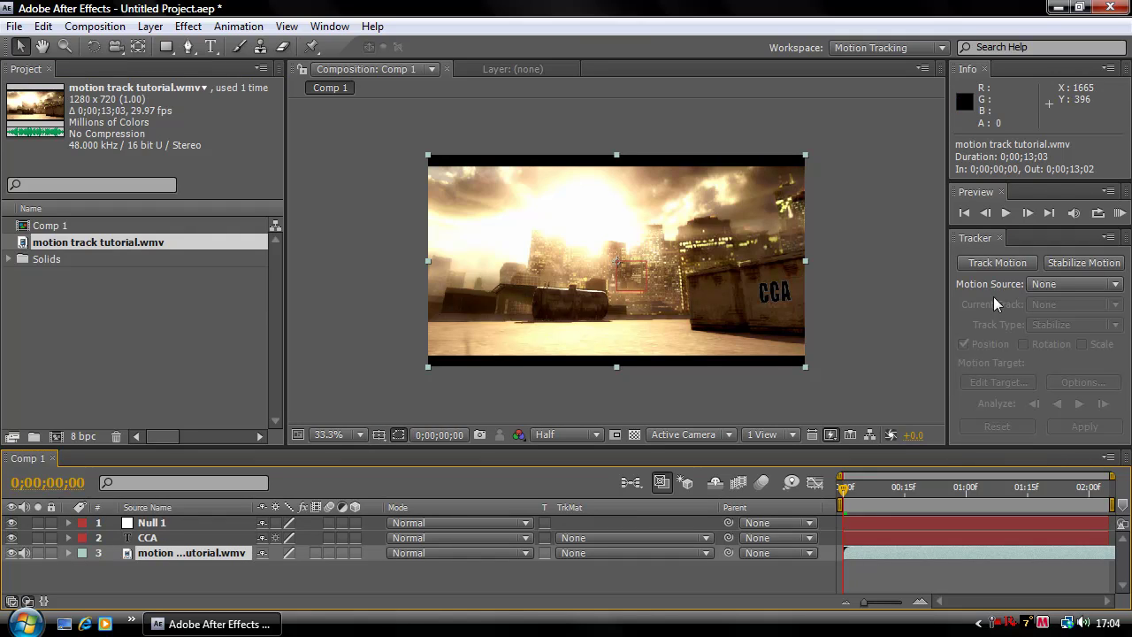
pyautogui.click(972, 264)
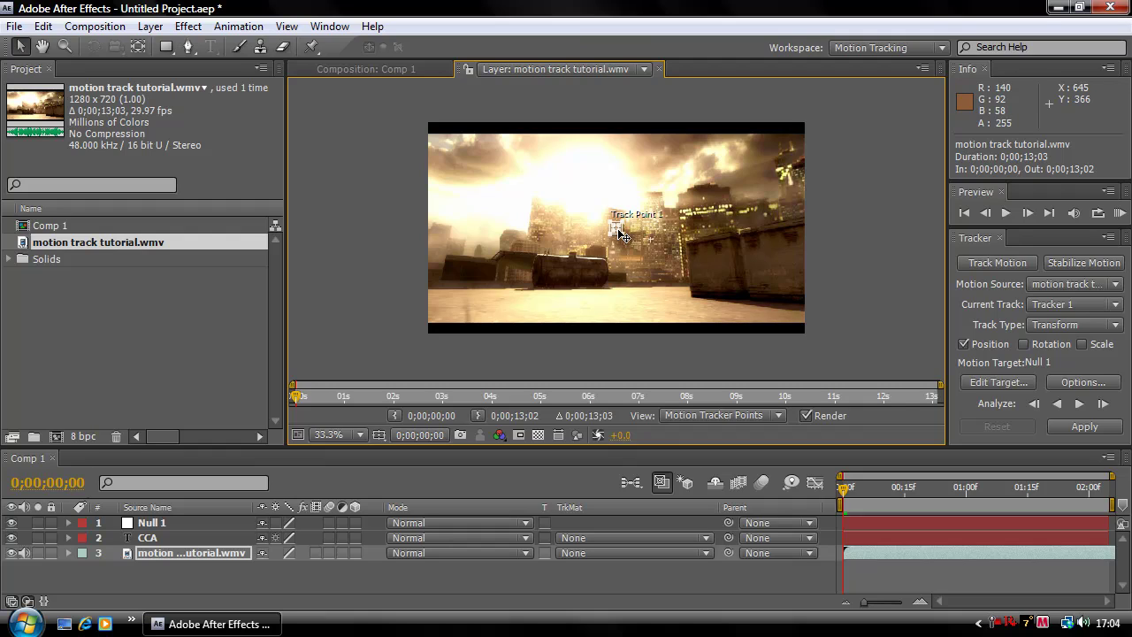
pyautogui.moveTo(621, 234); pyautogui.dragTo(778, 268)
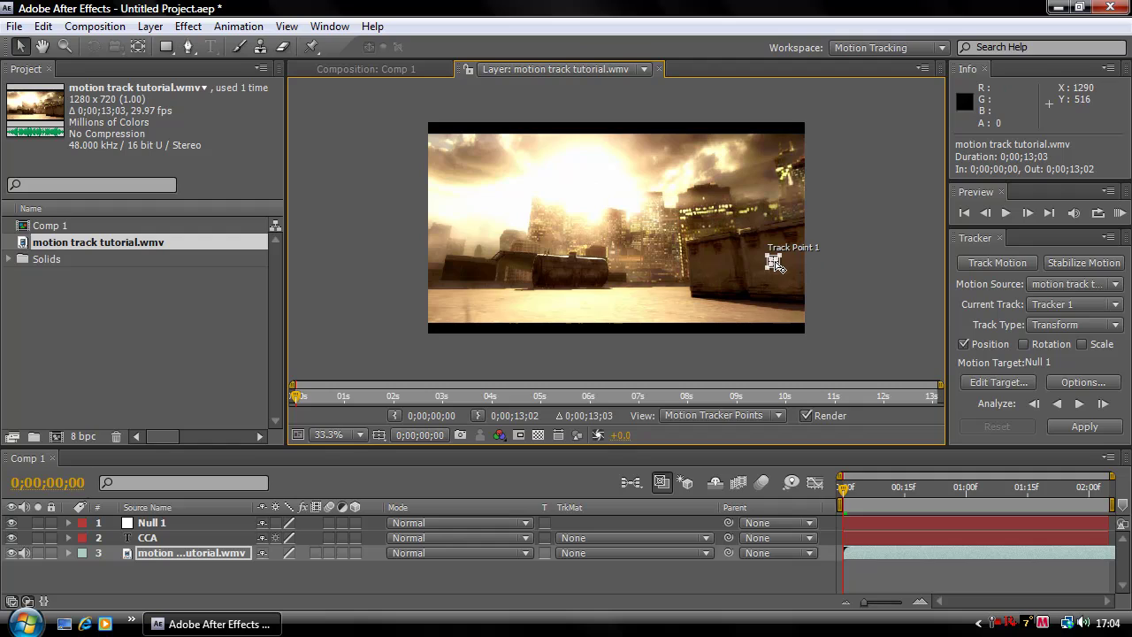
pyautogui.moveTo(783, 272)
pyautogui.mouseDown()
pyautogui.moveTo(816, 285)
pyautogui.moveTo(805, 297)
pyautogui.moveTo(783, 272)
pyautogui.mouseUp()
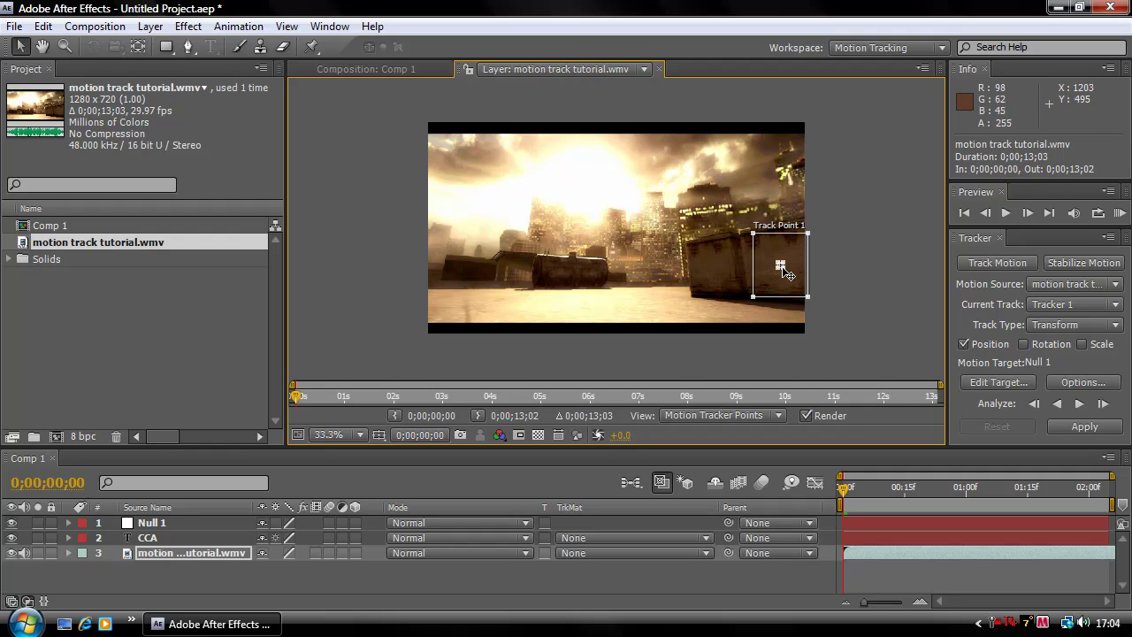
pyautogui.moveTo(785, 270); pyautogui.dragTo(782, 250)
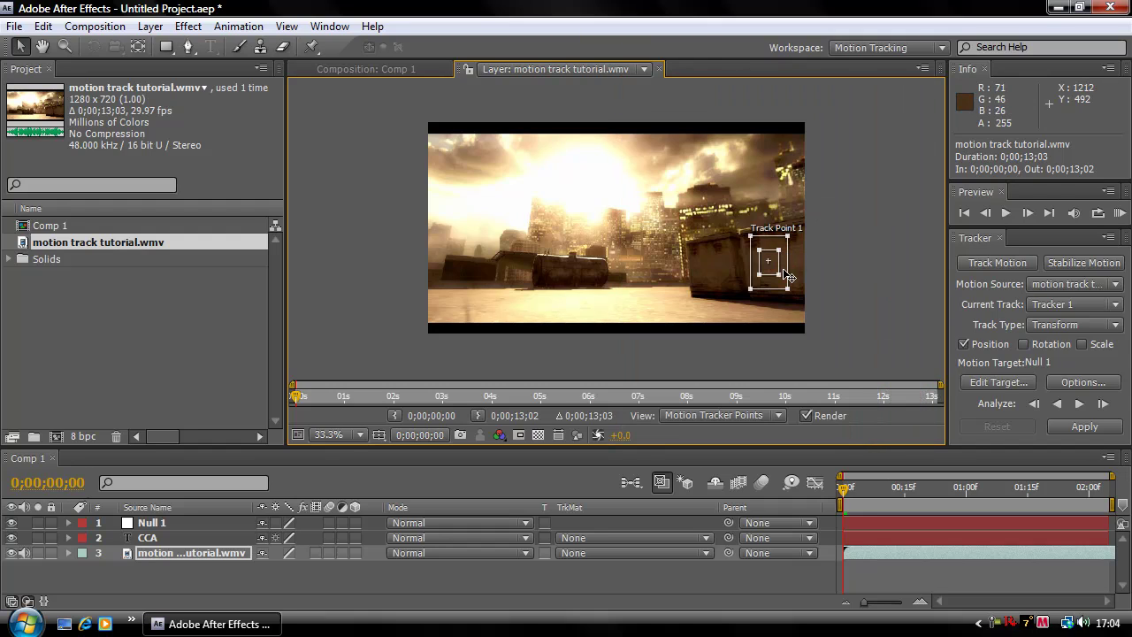
pyautogui.moveTo(788, 294)
pyautogui.mouseDown()
pyautogui.moveTo(799, 292)
pyautogui.moveTo(793, 276)
pyautogui.mouseUp()
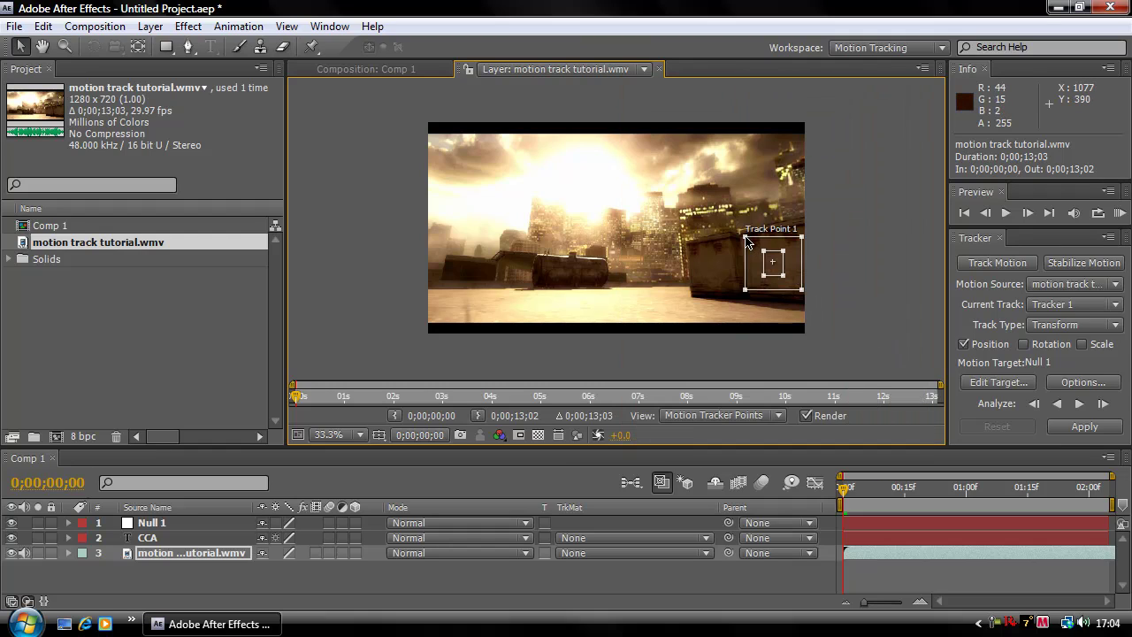
pyautogui.moveTo(746, 237); pyautogui.dragTo(752, 240)
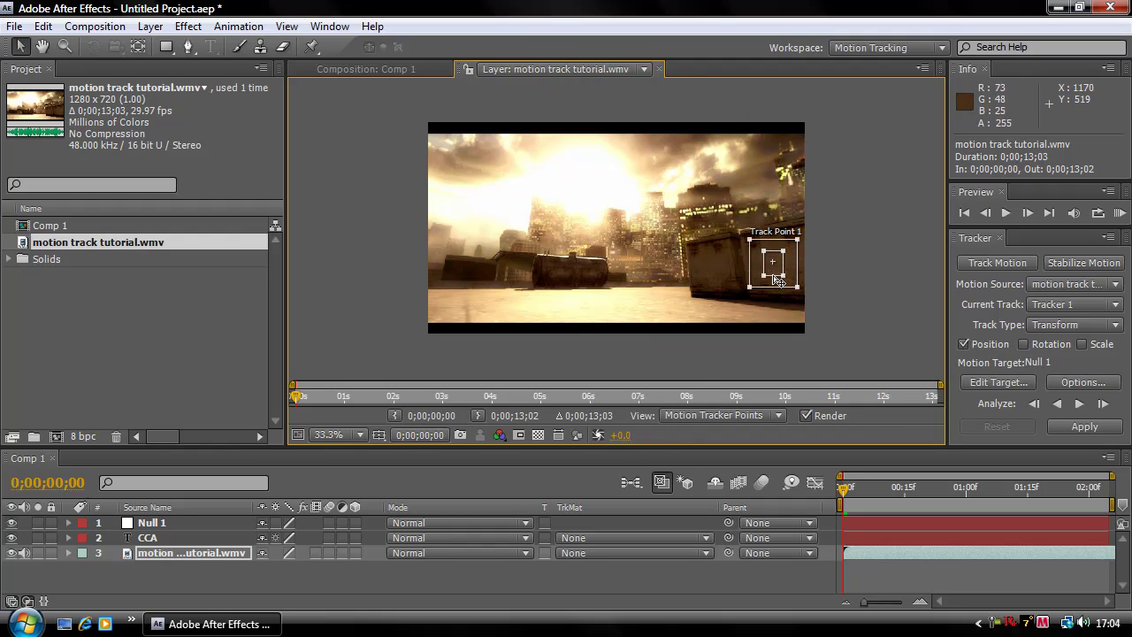
# Analyze forward and stop once Track Point 1 has followed the crate to 0;00;02;20
pyautogui.click(1080, 404)
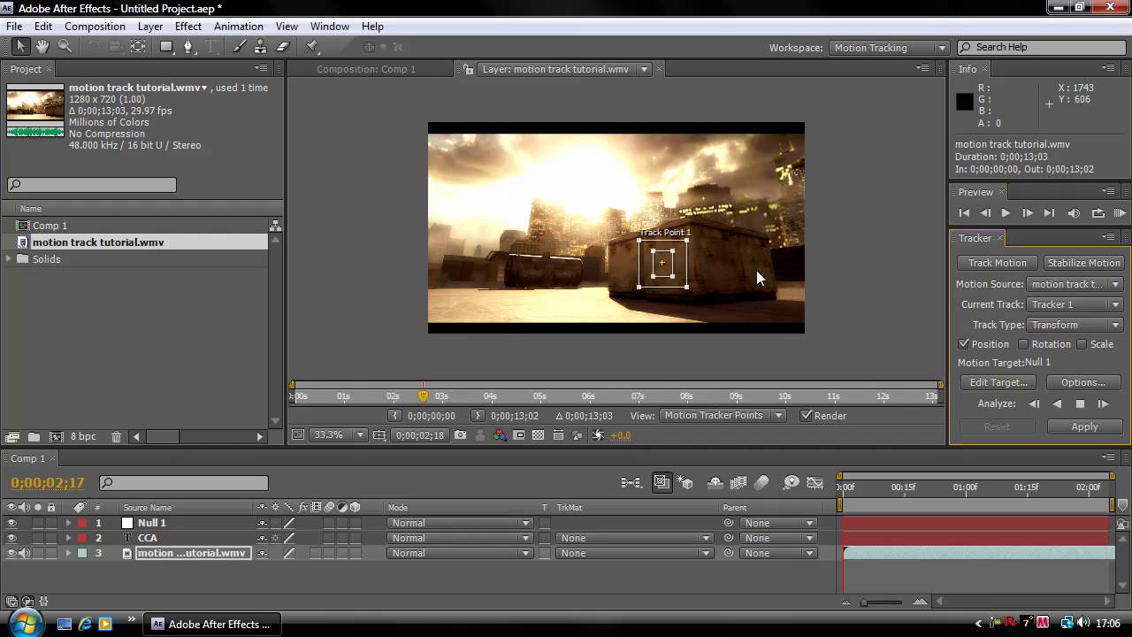
pyautogui.click(1080, 404)
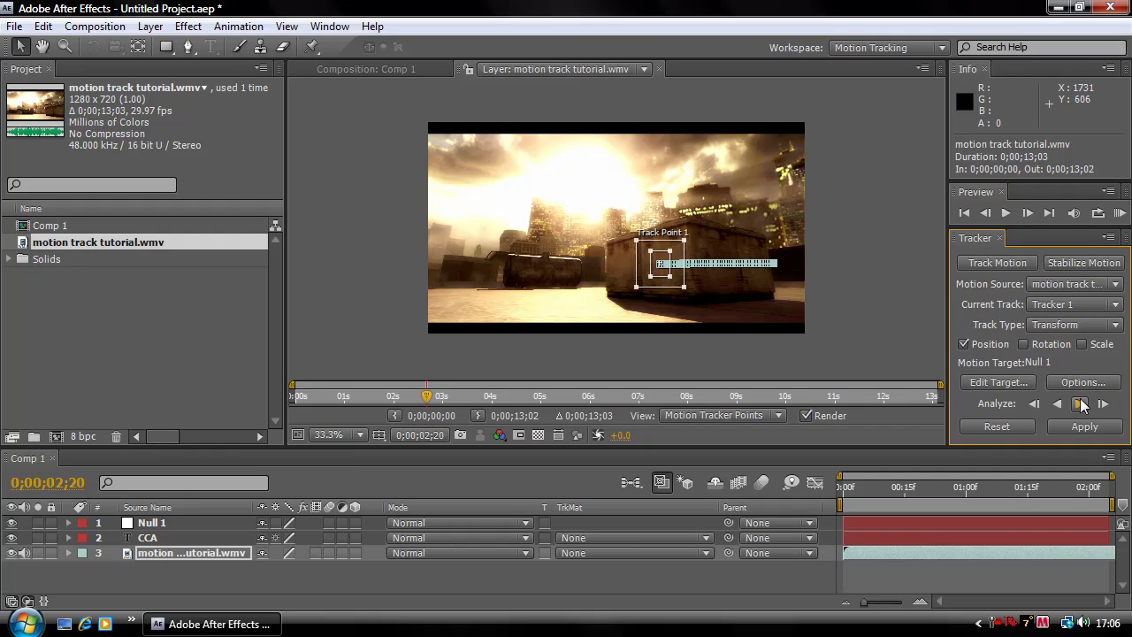
# Set Null 1 as the motion target and apply the track in X and Y
pyautogui.click(989, 381)
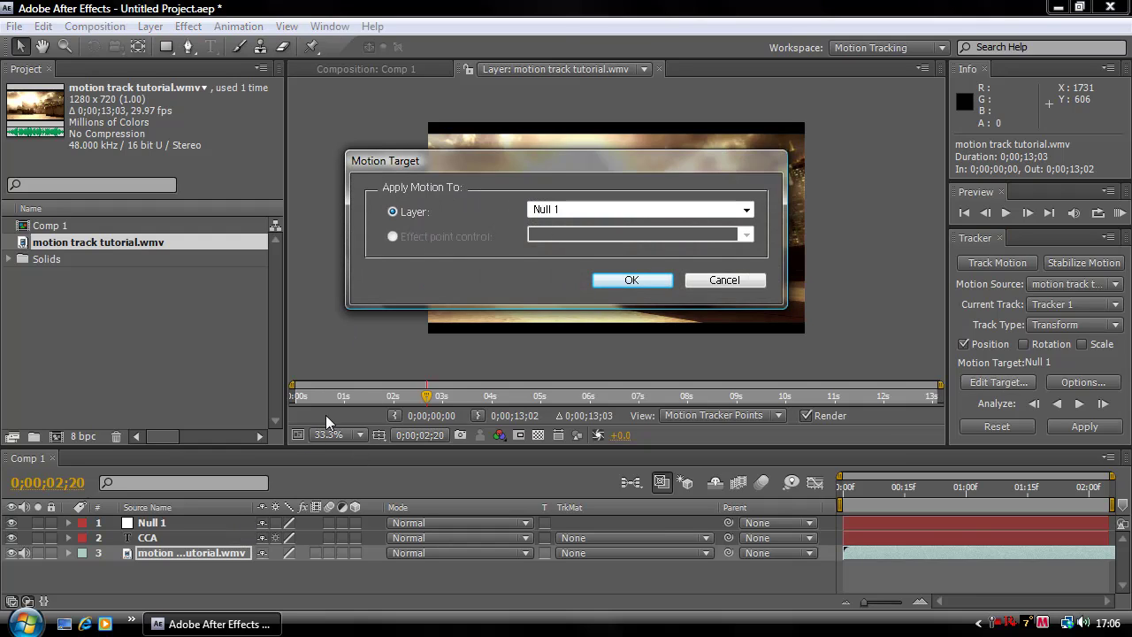
pyautogui.click(619, 213)
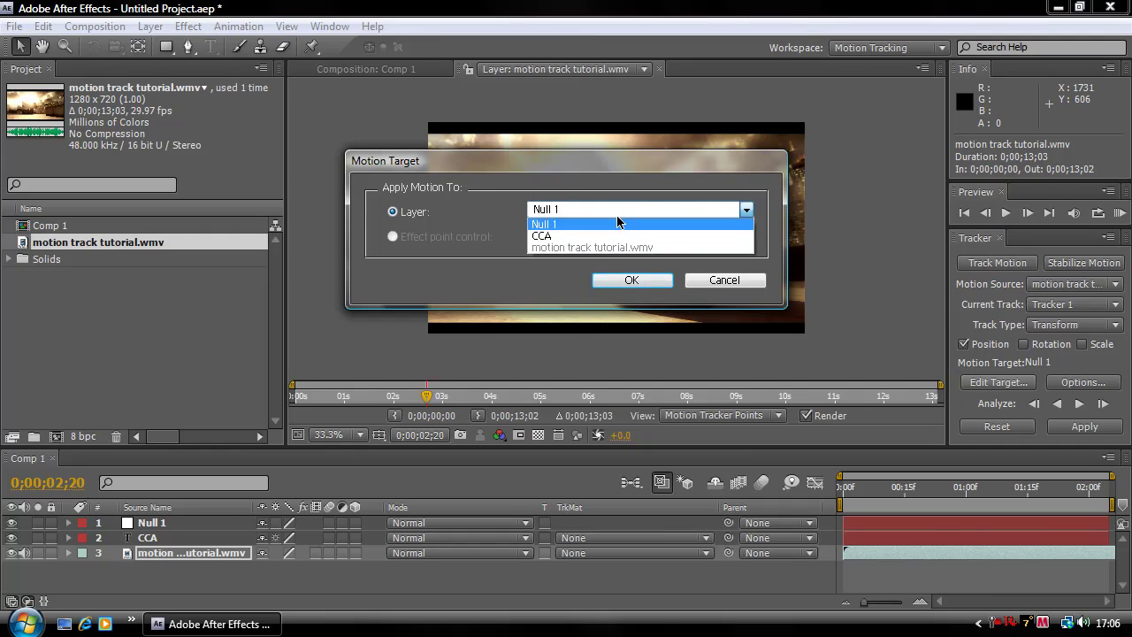
pyautogui.click(611, 224)
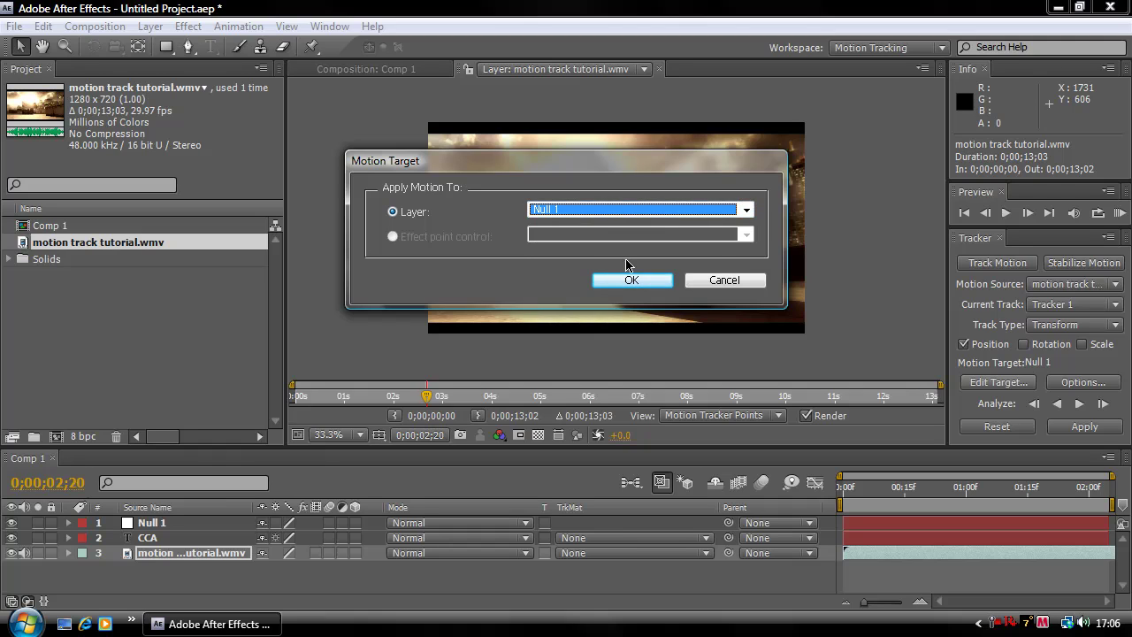
pyautogui.click(631, 281)
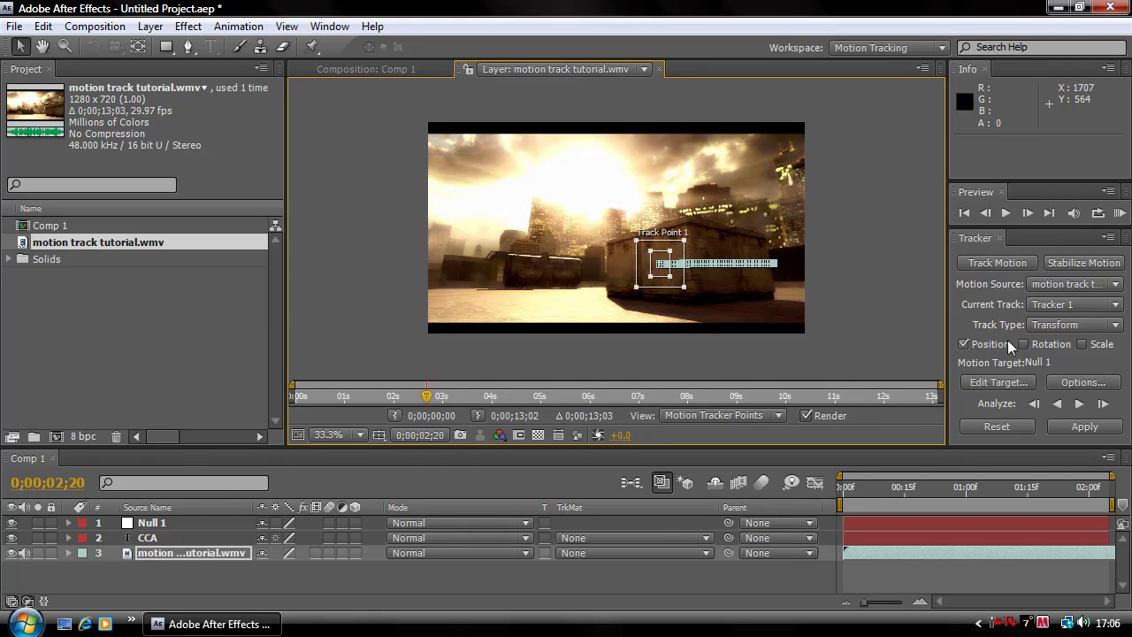
pyautogui.click(1070, 424)
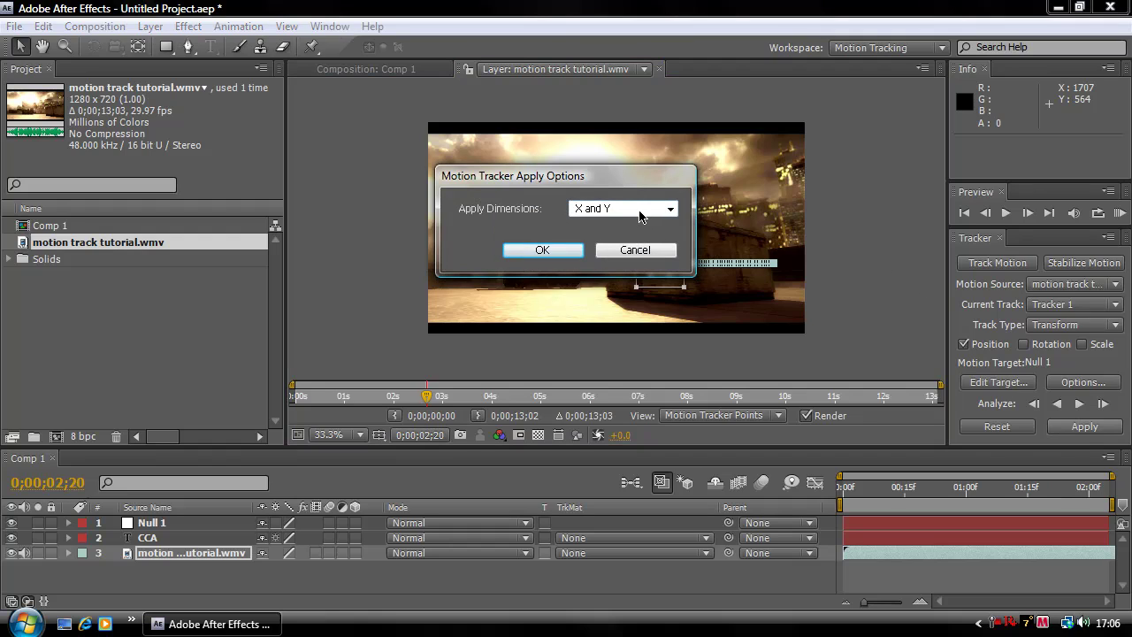
pyautogui.click(535, 251)
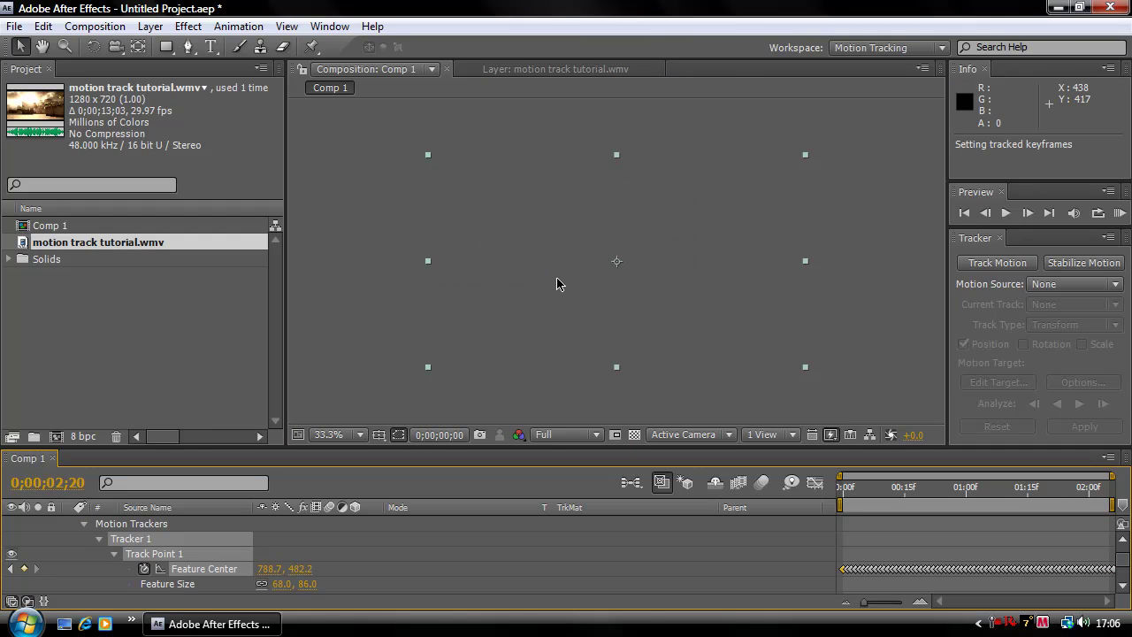
# Set the Composition preview resolution to Half and return to the clip's first frame
pyautogui.click(564, 435)
pyautogui.click(567, 502)
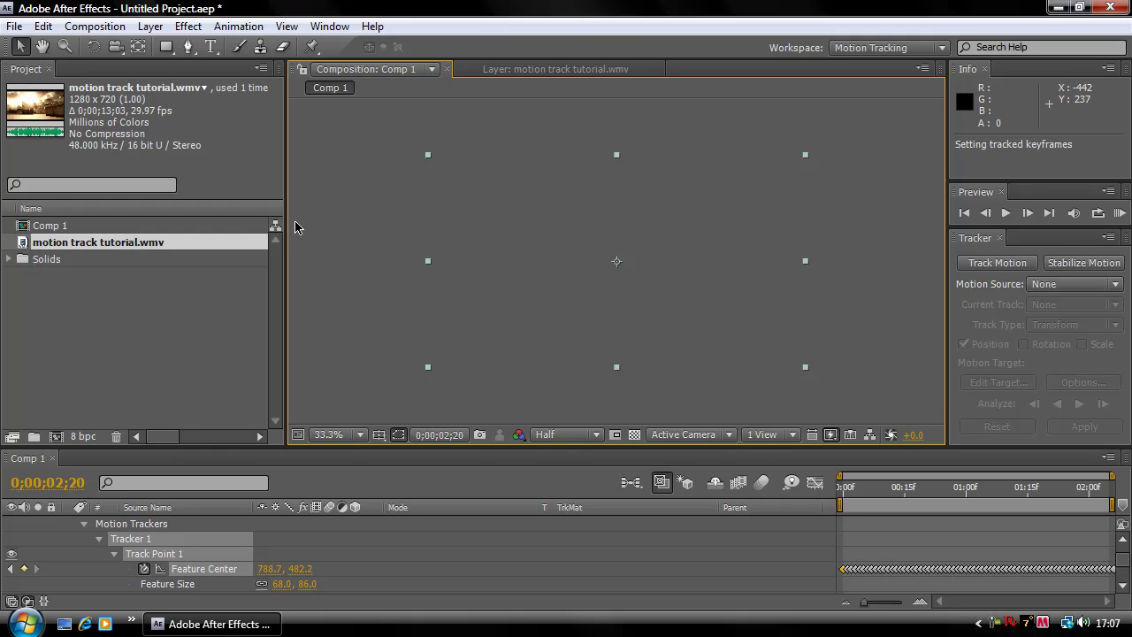
pyautogui.click(481, 68)
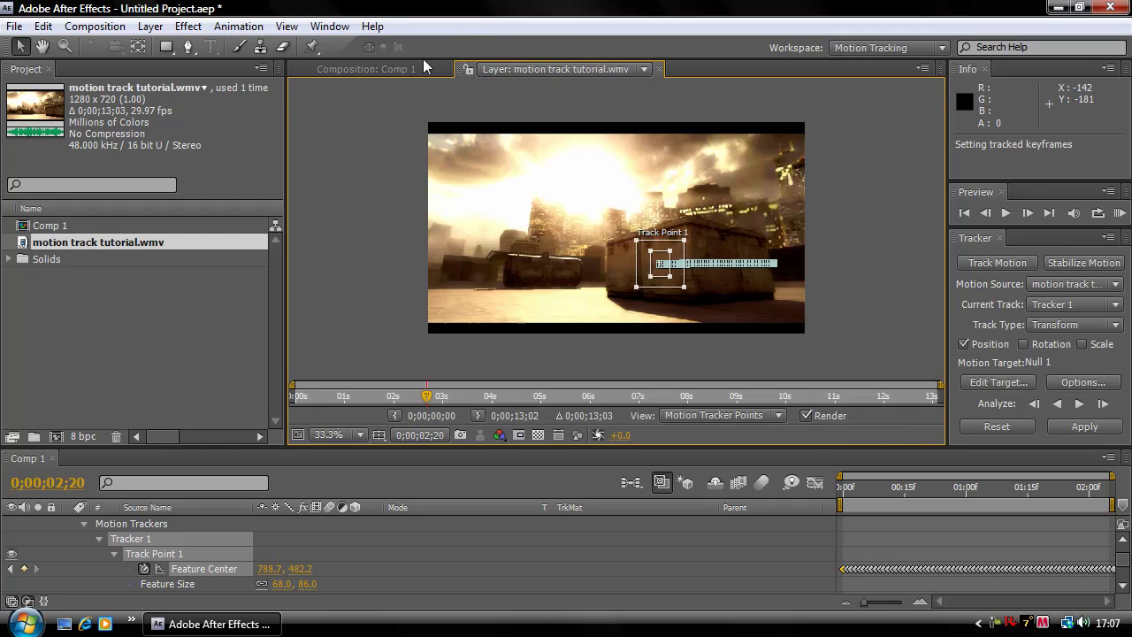
pyautogui.click(412, 69)
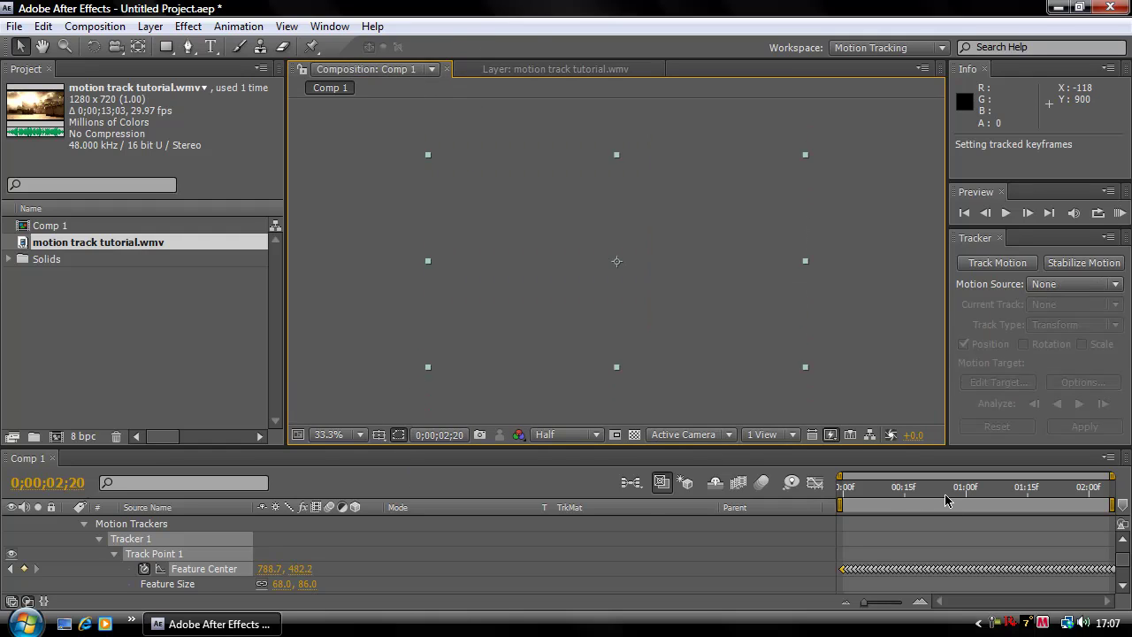
pyautogui.click(921, 489)
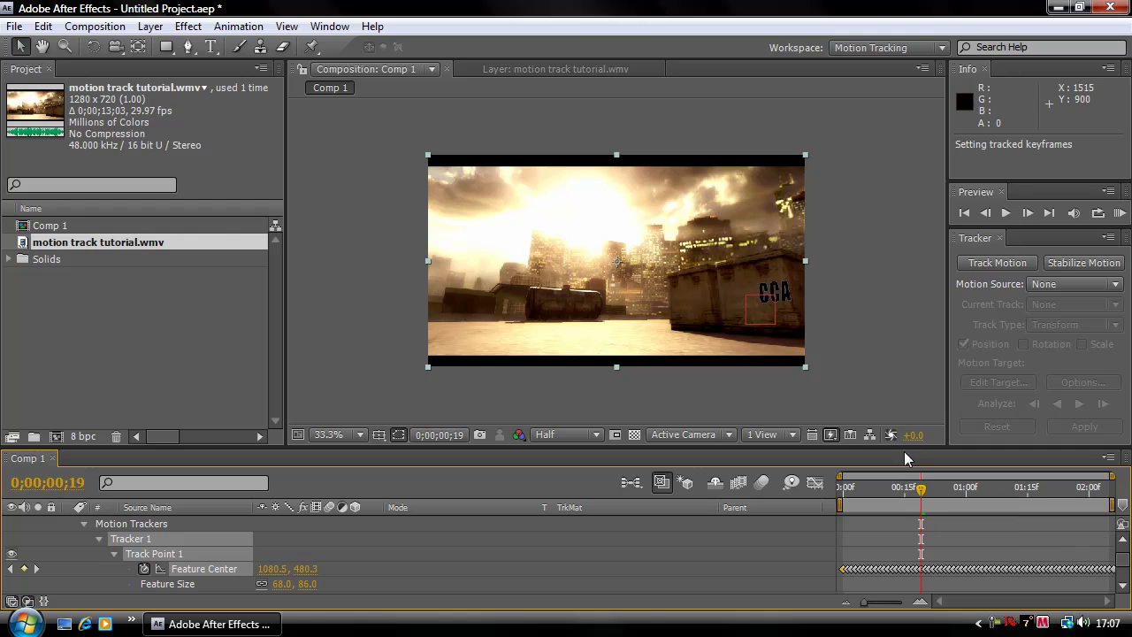
pyautogui.moveTo(921, 489); pyautogui.dragTo(840, 489)
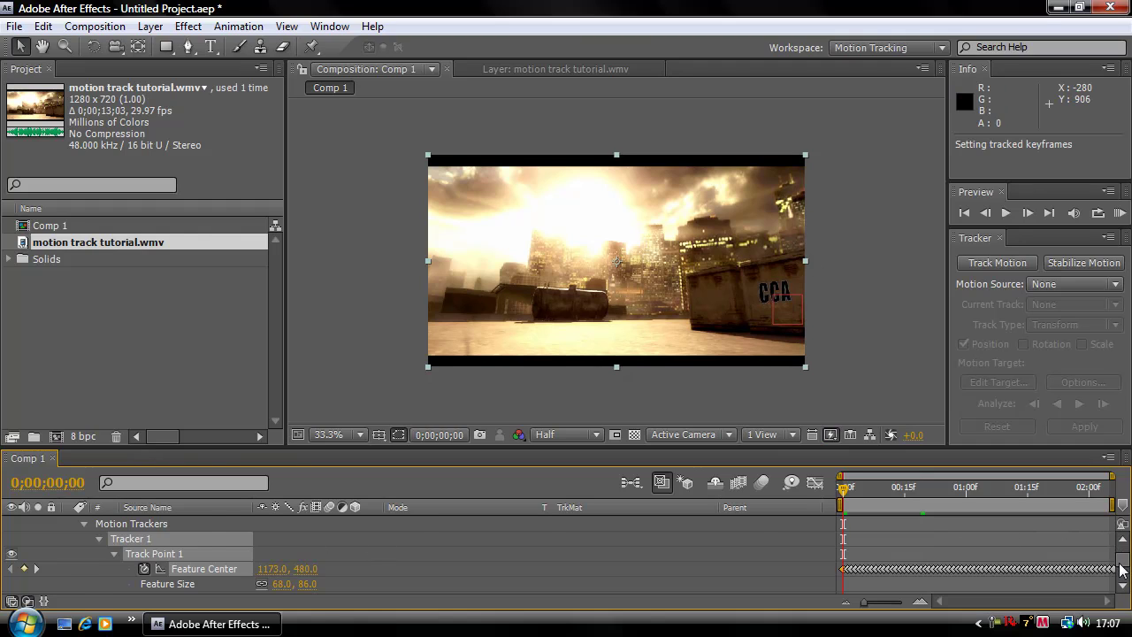
# Collapse the video layer's tracker properties and select the Null 1 layer
pyautogui.scroll(1, 1121, 566)
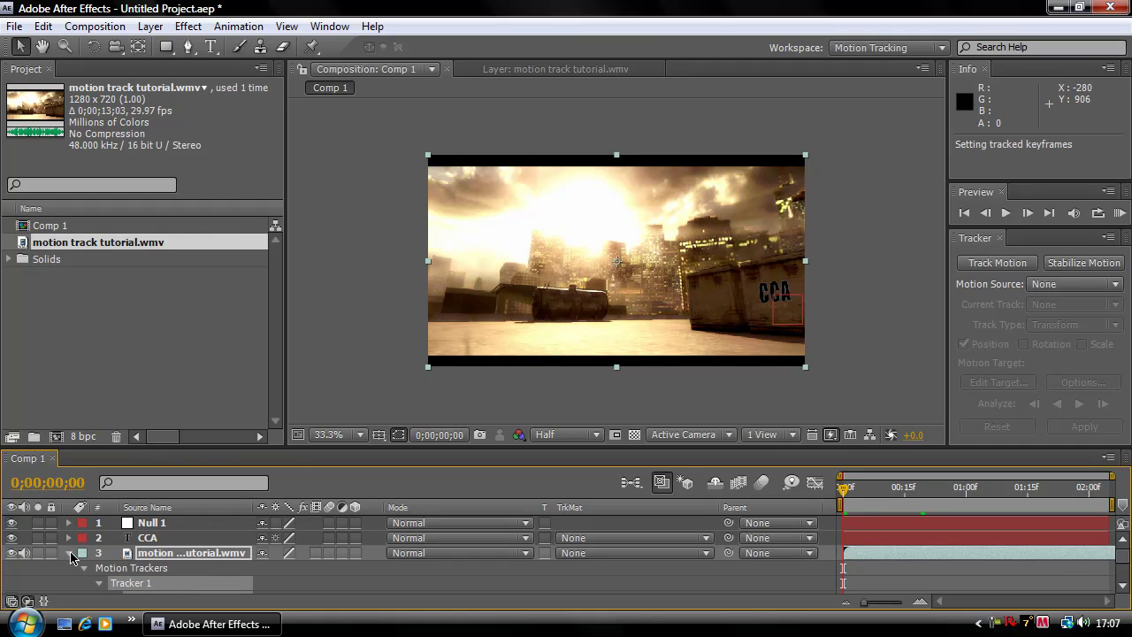
pyautogui.click(70, 554)
pyautogui.click(147, 526)
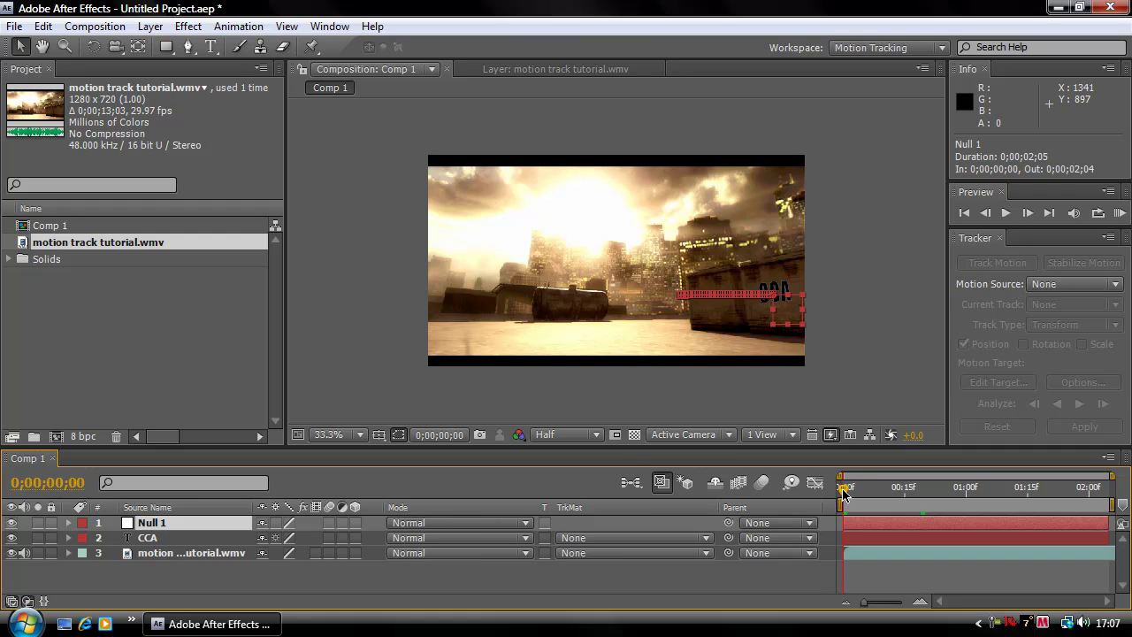
# Set the CCA layer's Parent to 1. Null 1, then scrub to confirm the text follows the crate
pyautogui.moveTo(845, 496); pyautogui.dragTo(1004, 488)
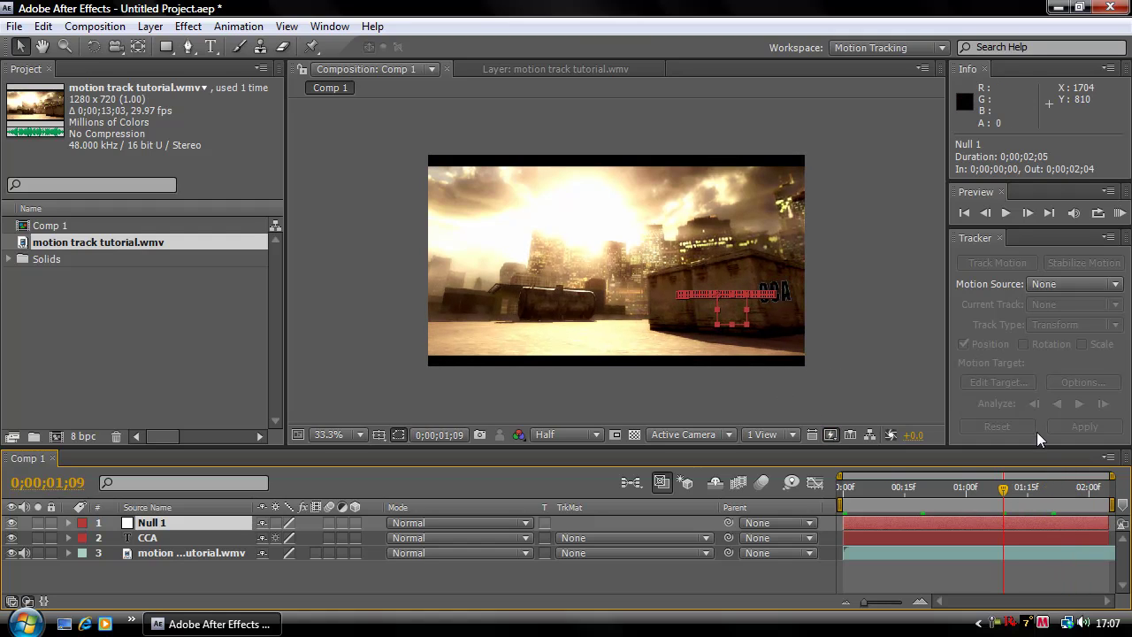
pyautogui.press('Home')
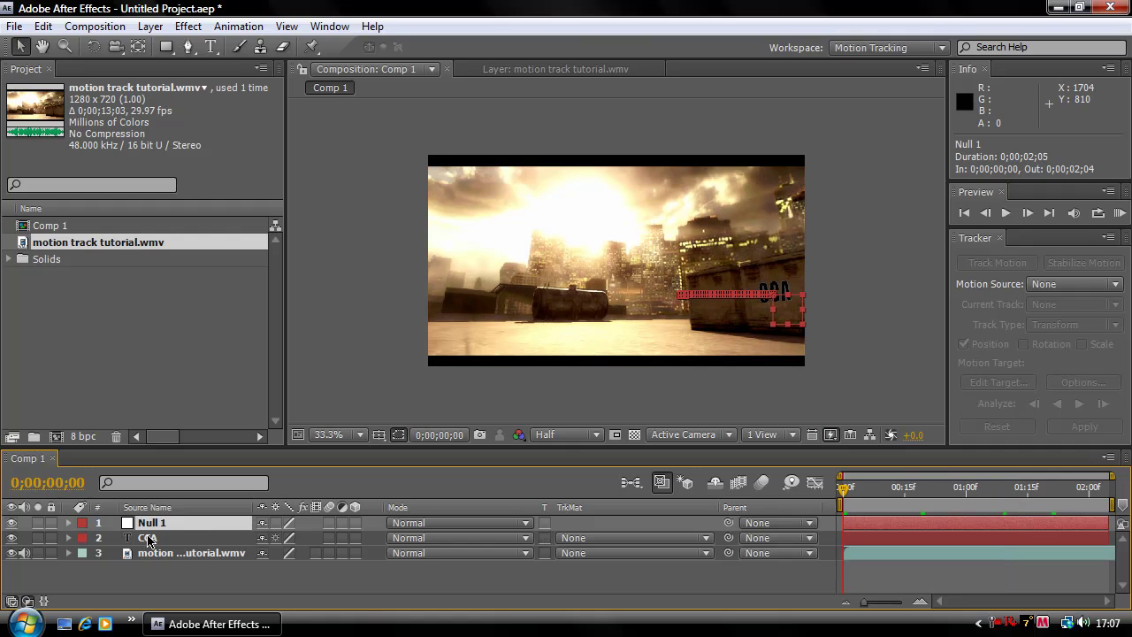
pyautogui.click(148, 539)
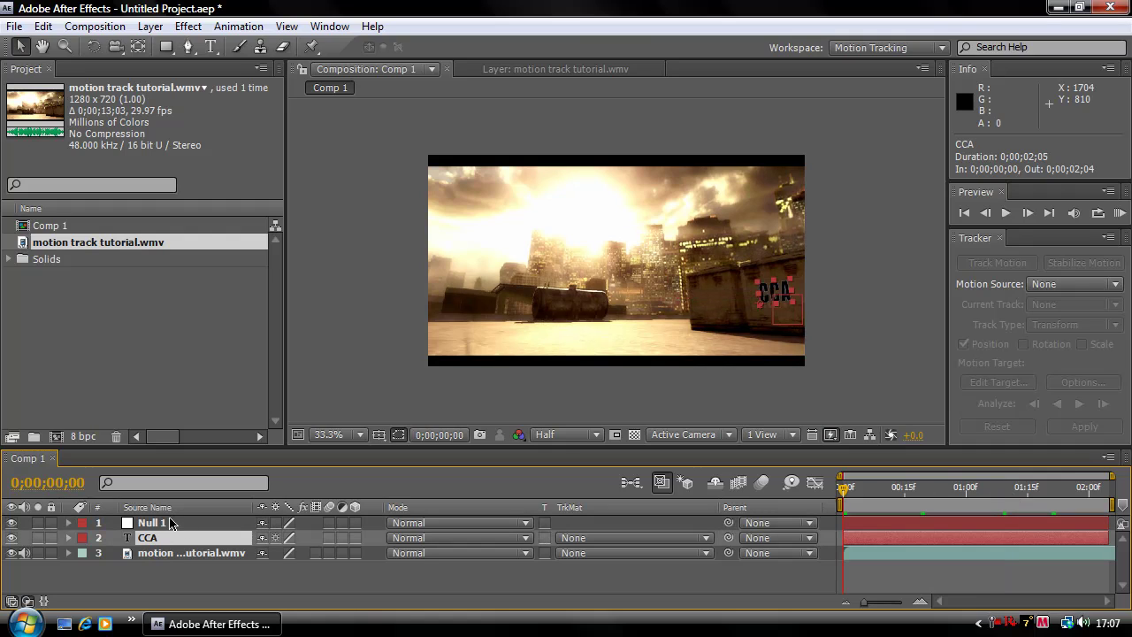
pyautogui.click(770, 547)
pyautogui.click(774, 555)
pyautogui.moveTo(728, 539); pyautogui.dragTo(142, 527)
pyautogui.moveTo(843, 493)
pyautogui.mouseDown()
pyautogui.moveTo(970, 496)
pyautogui.moveTo(845, 486)
pyautogui.mouseUp()
# Lower the CCA text layer's Opacity from 100% to 27%
pyautogui.press('t')
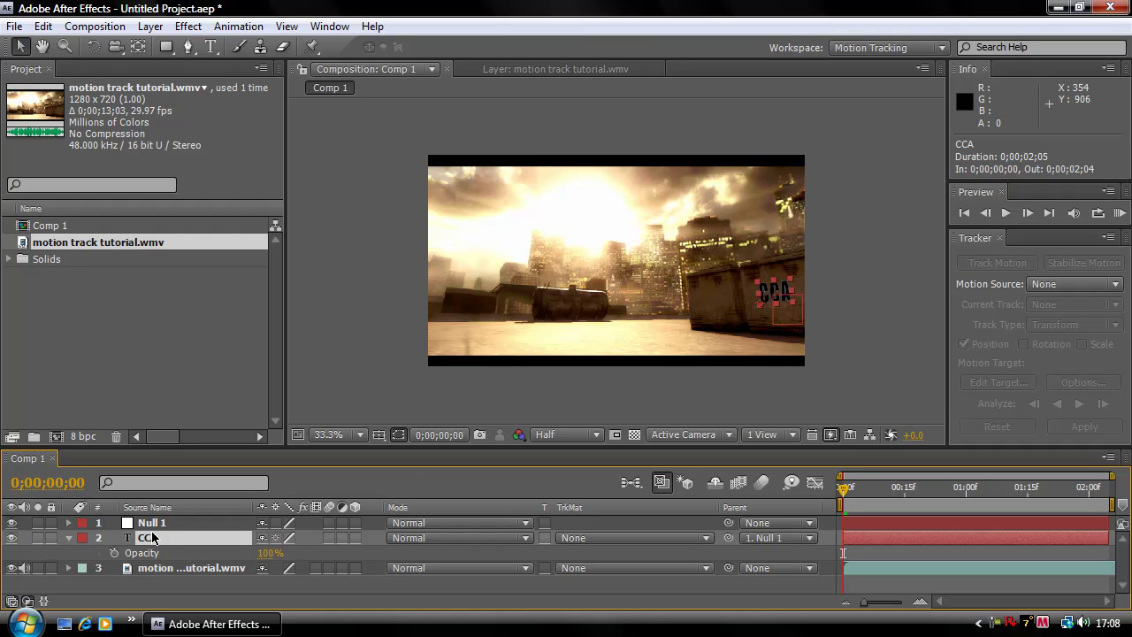
pyautogui.click(264, 553)
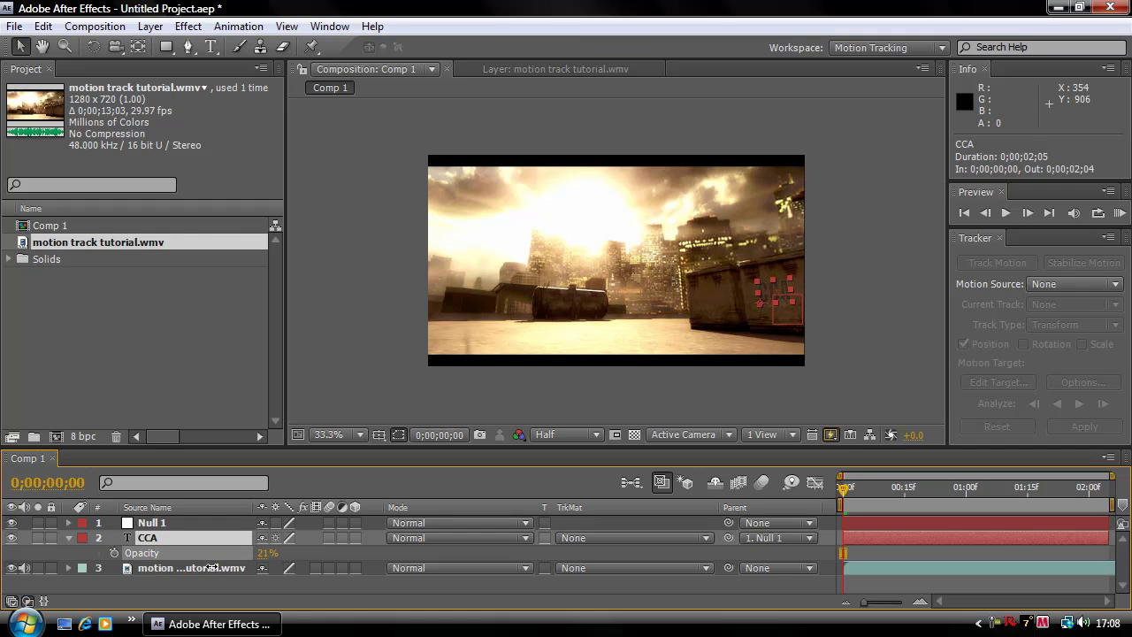
pyautogui.click(814, 306)
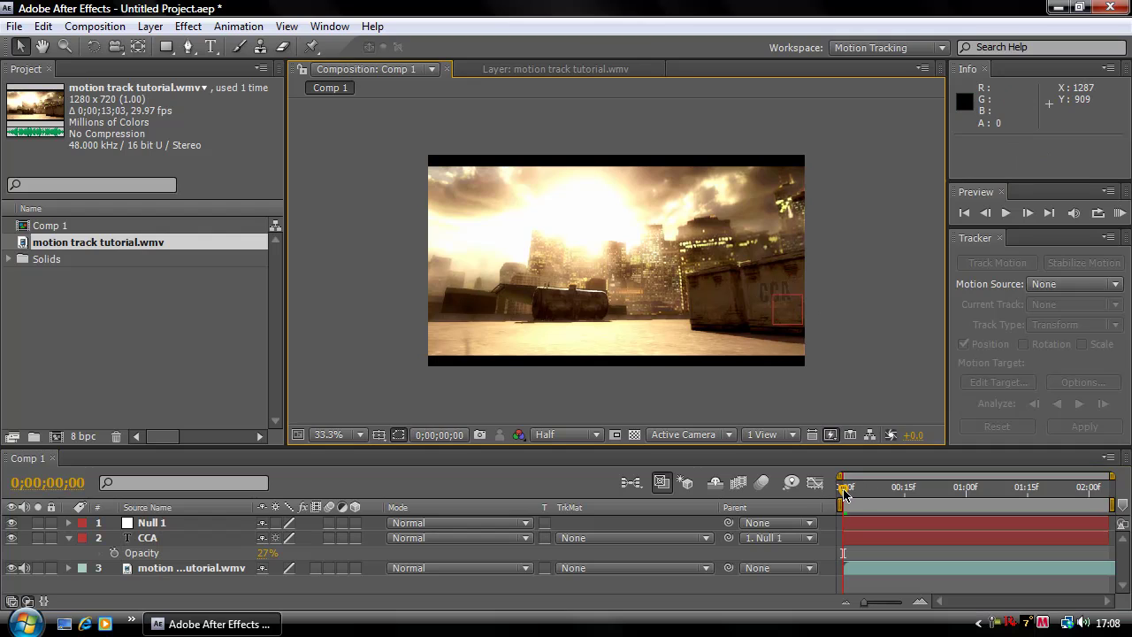
pyautogui.moveTo(845, 493); pyautogui.dragTo(962, 489)
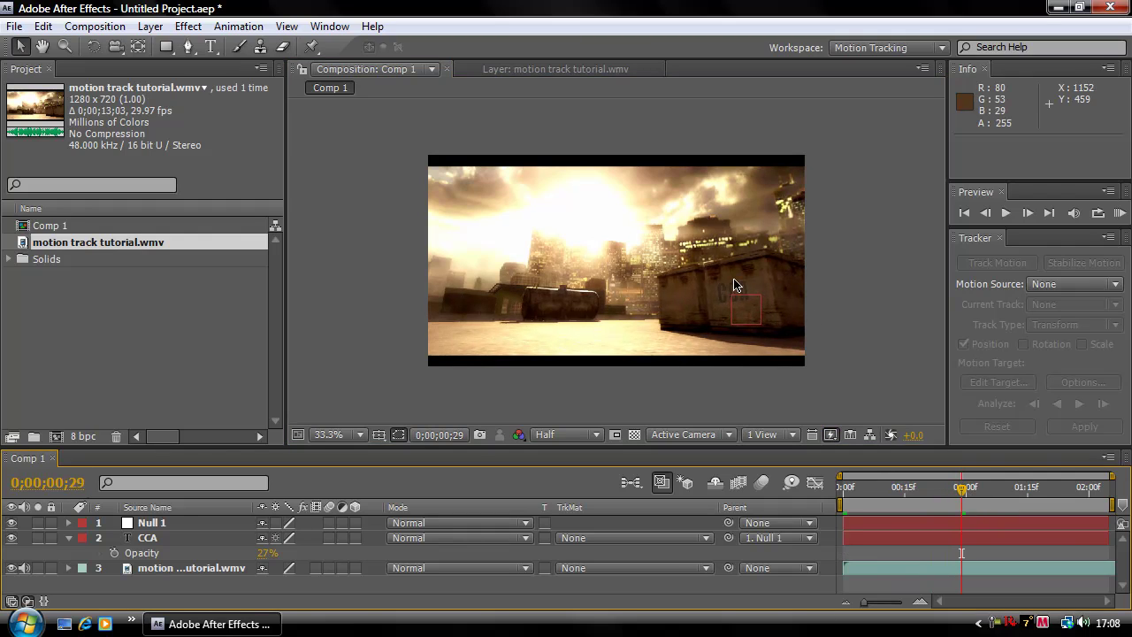